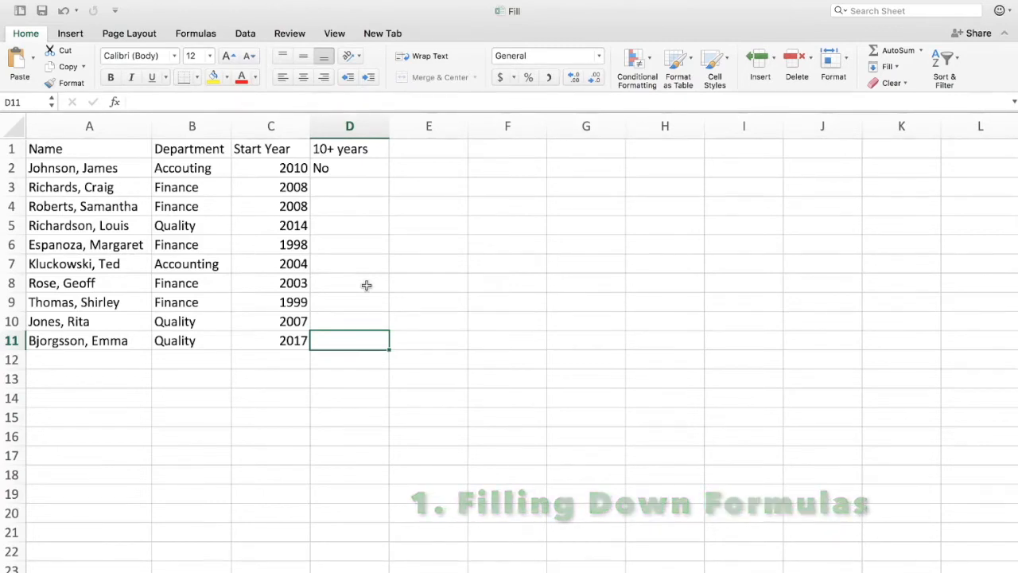
Step: Enter the formula =IF(C3<=2009,"Yes","No") in cell D3 under the 10+ years header
left_click(97, 170)
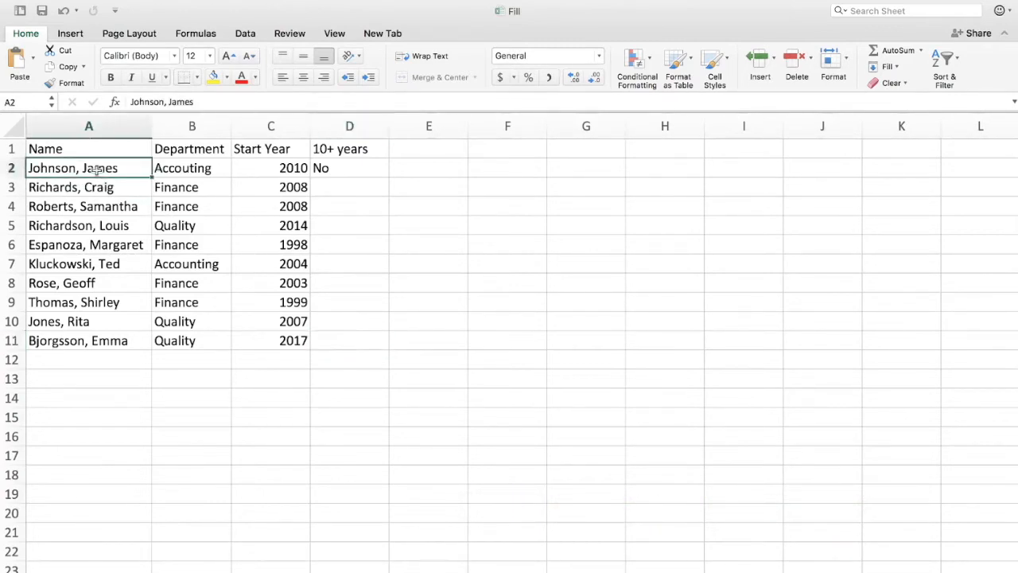
left_click(273, 168)
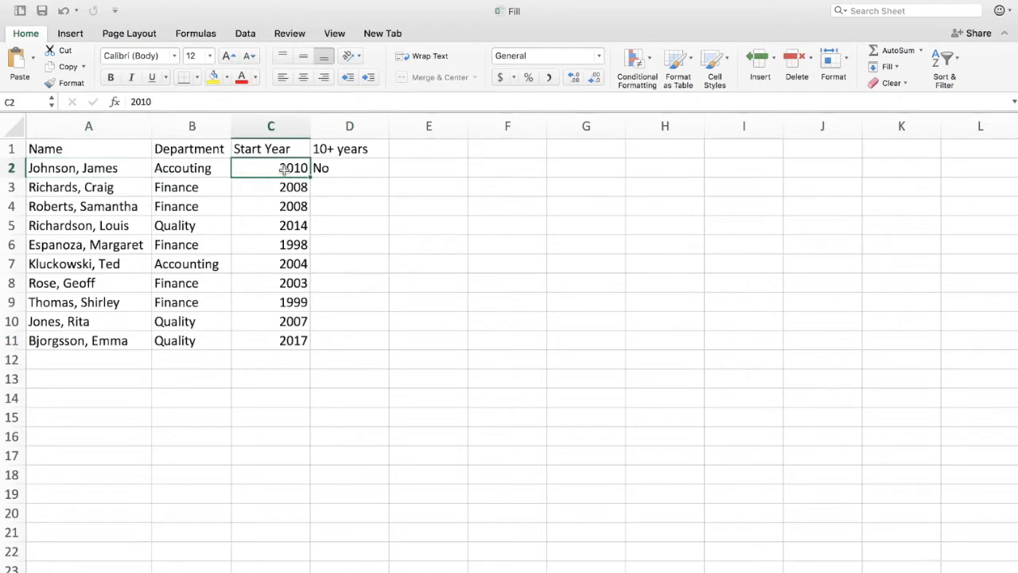
left_click(357, 149)
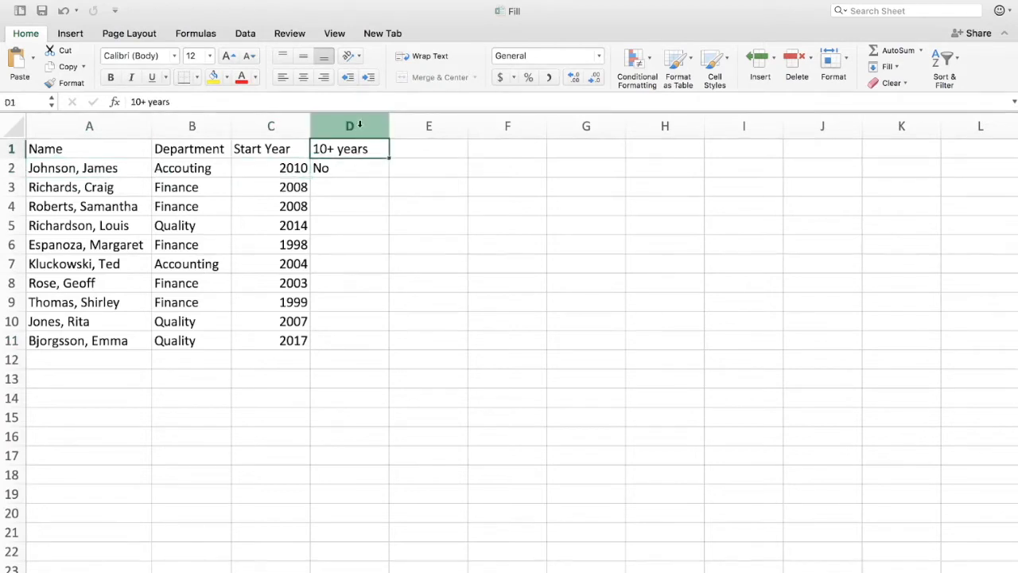
left_click(335, 185)
type("=")
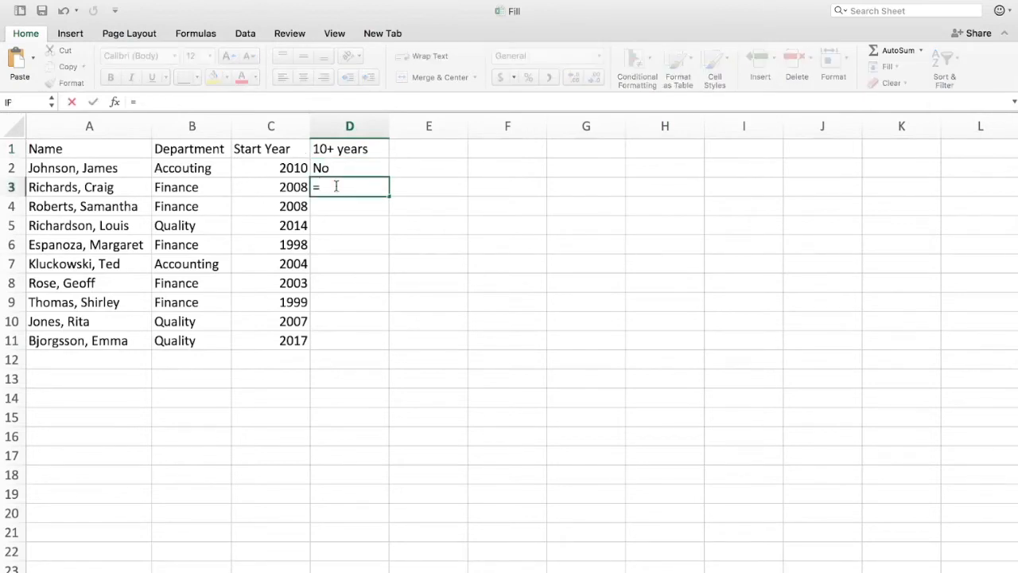
type("If")
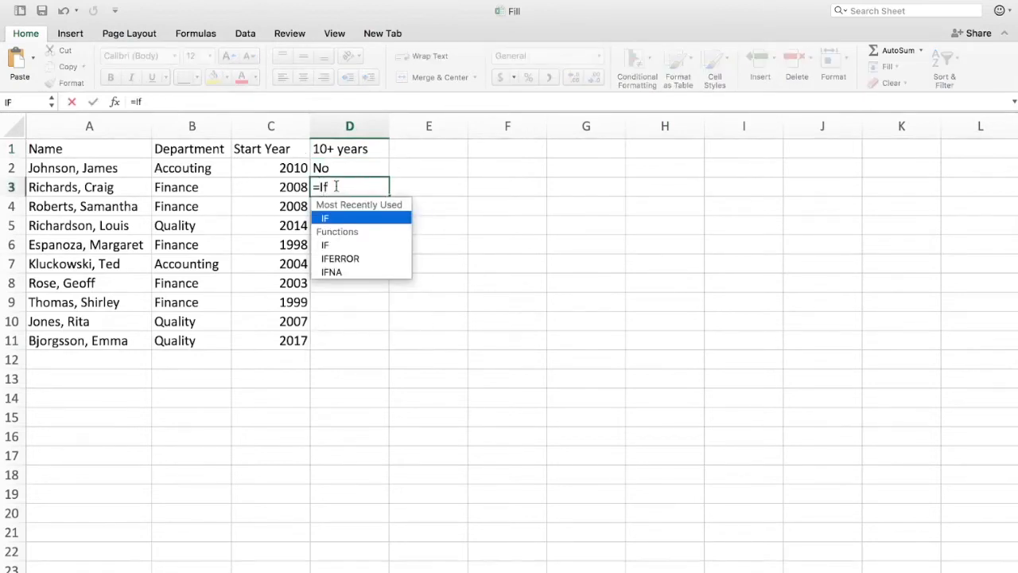
type("(")
left_click(288, 188)
type("<=20")
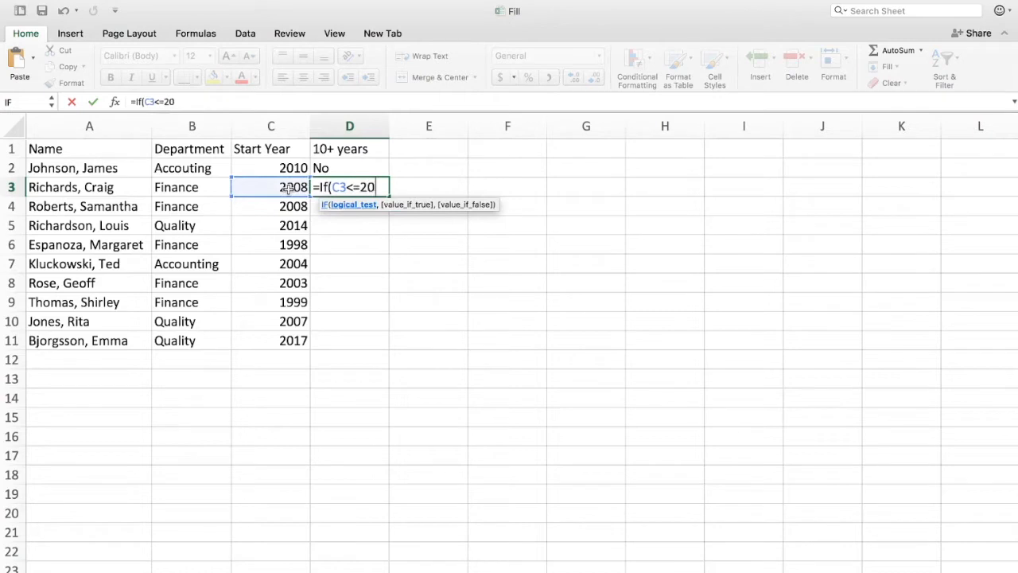
type("09,\"Yes")
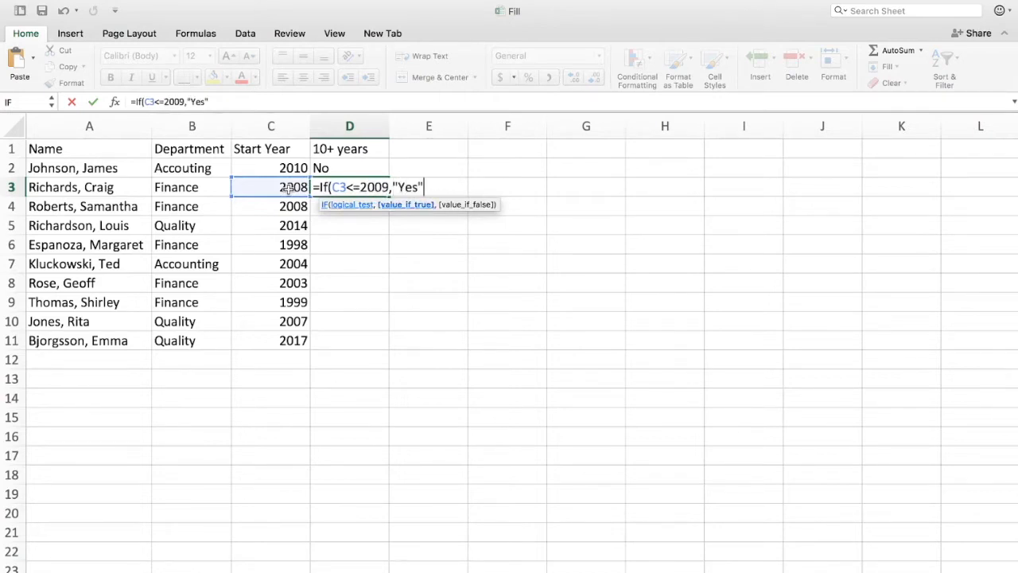
type("\",\"")
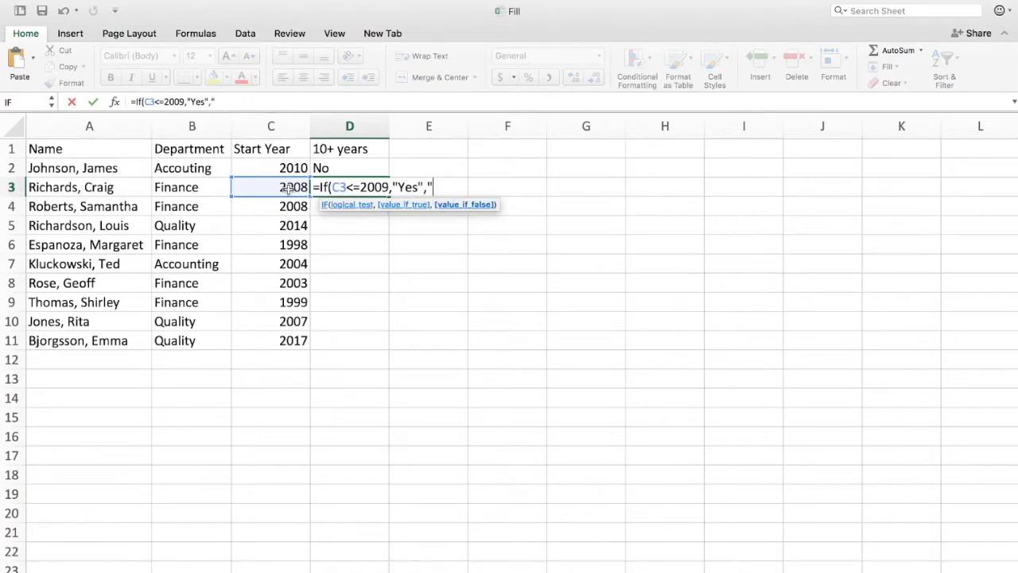
type("No\")")
key("Return")
Step: Fill D3's formula down through D11 with the fill handle
left_click(336, 187)
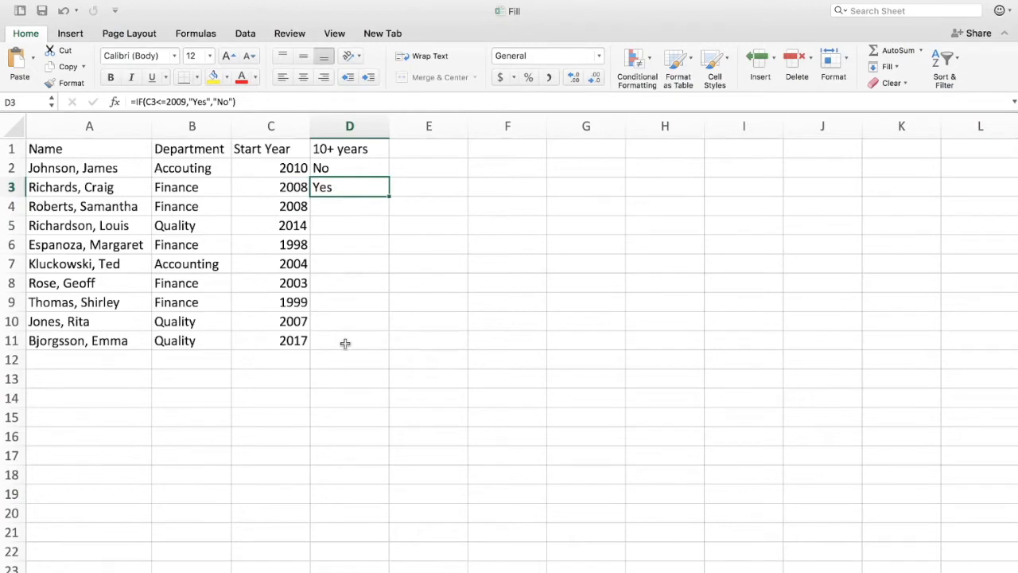
double_click(389, 197)
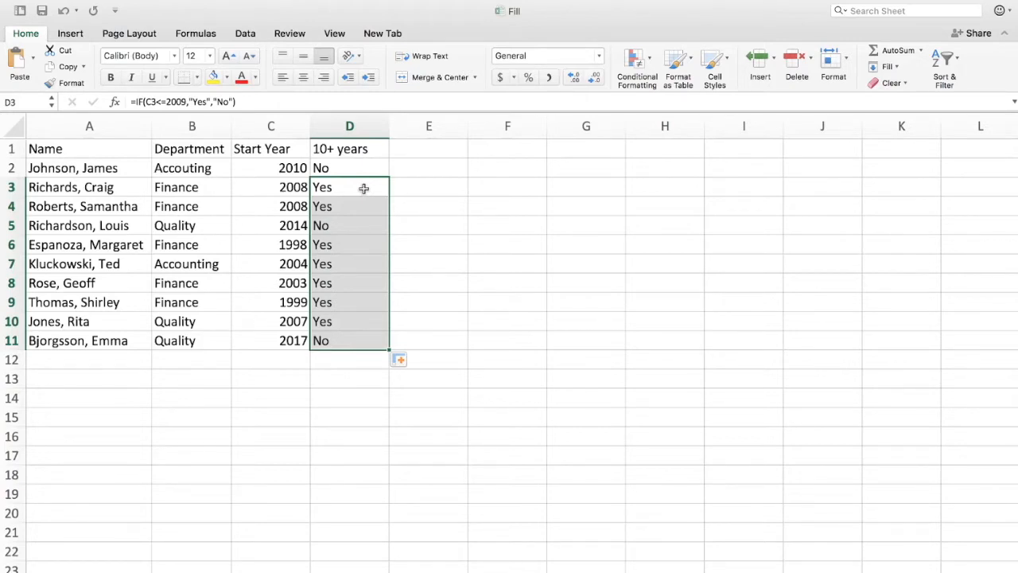
Step: Step through the filled cells in column D to check their formulas
left_click(360, 342)
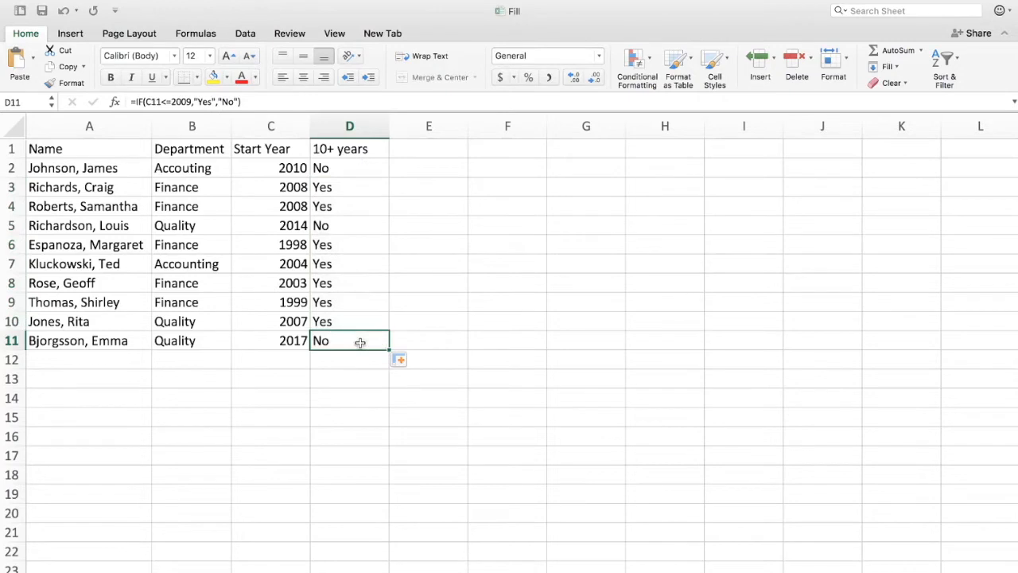
key("Up")
key("Up")
key("Up")
key("Up")
key("Up")
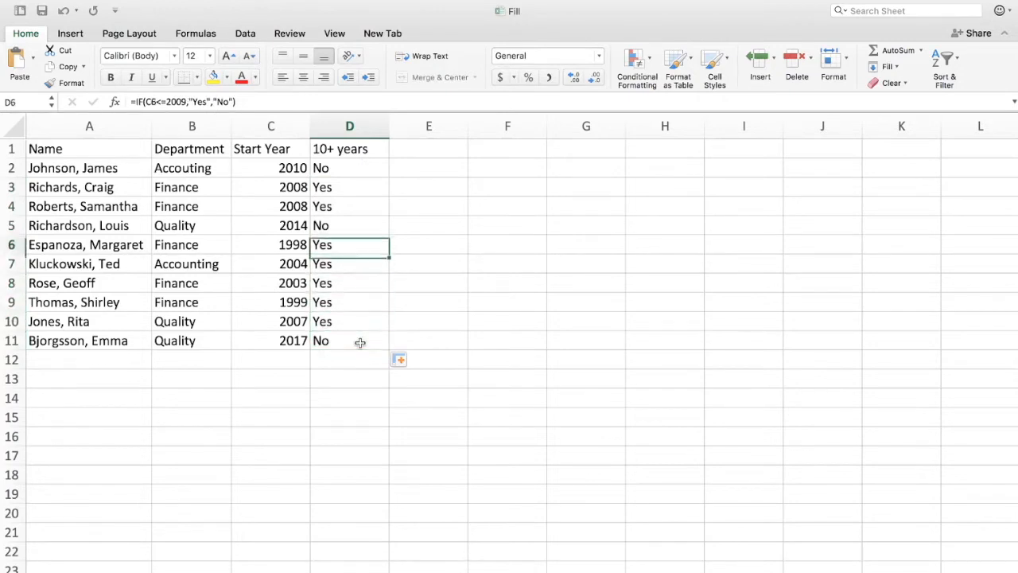
key("Down")
key("Down")
key("Down")
key("Down")
key("Down")
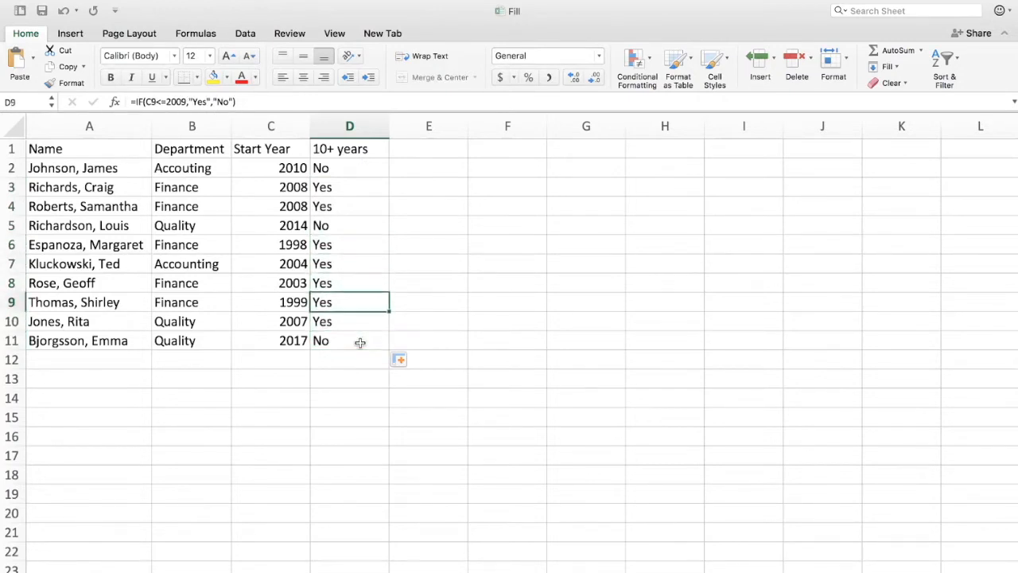
Step: Undo the fill, then drag D3's formula down to D11 instead
key("super+z")
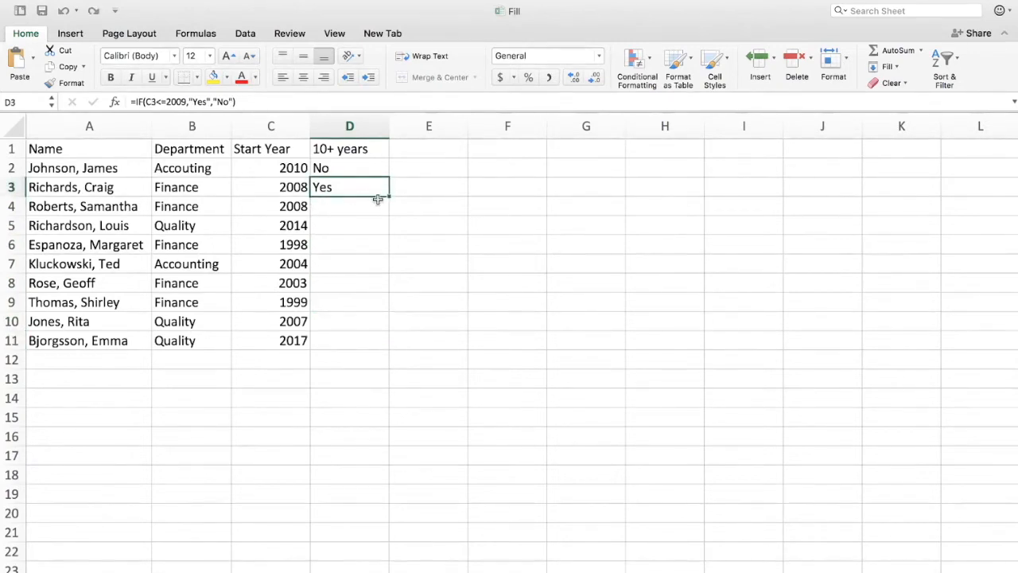
left_click_drag(389, 196, 384, 343)
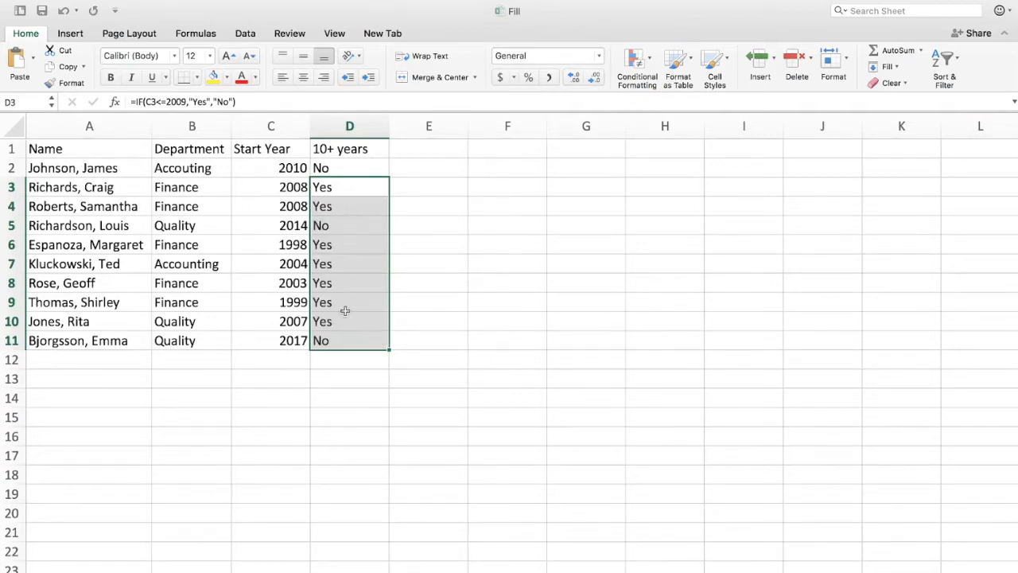
left_click(340, 342)
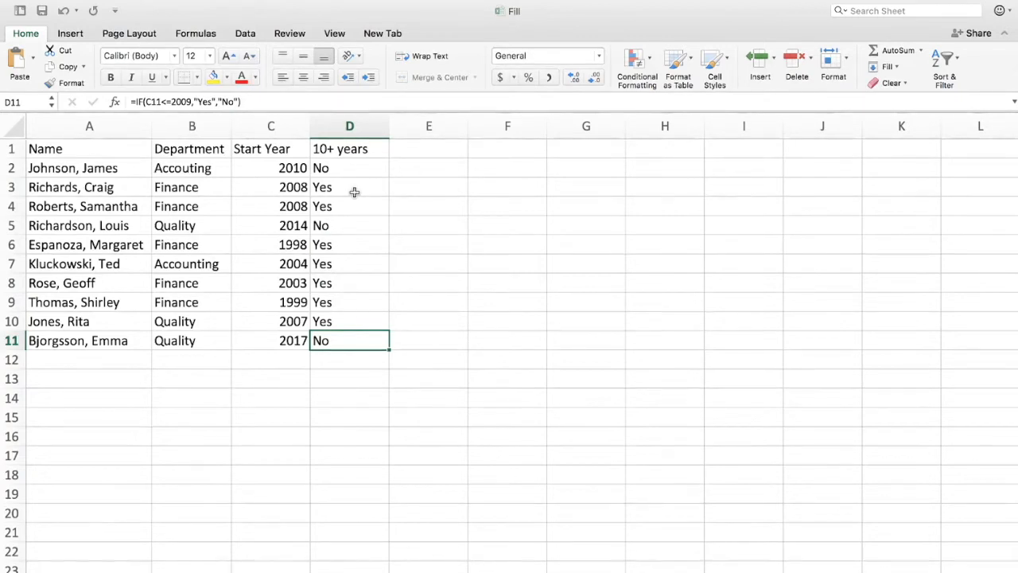
Step: Clear the formulas from D3:D11
left_click_drag(354, 192, 355, 342)
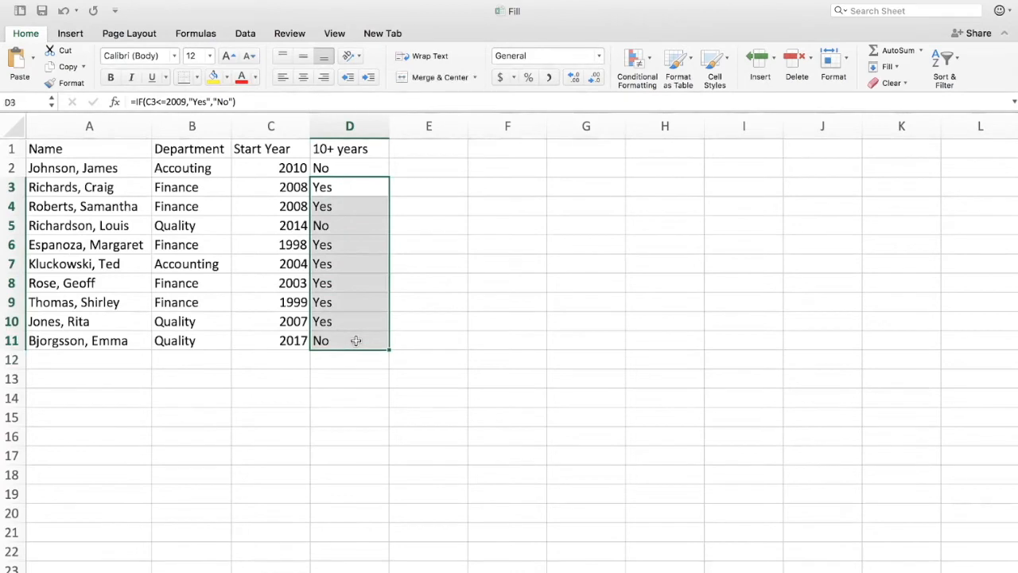
key("Delete")
Step: Select D2:D11 and use Fill Down to copy D2's formula through the column
left_click(350, 168)
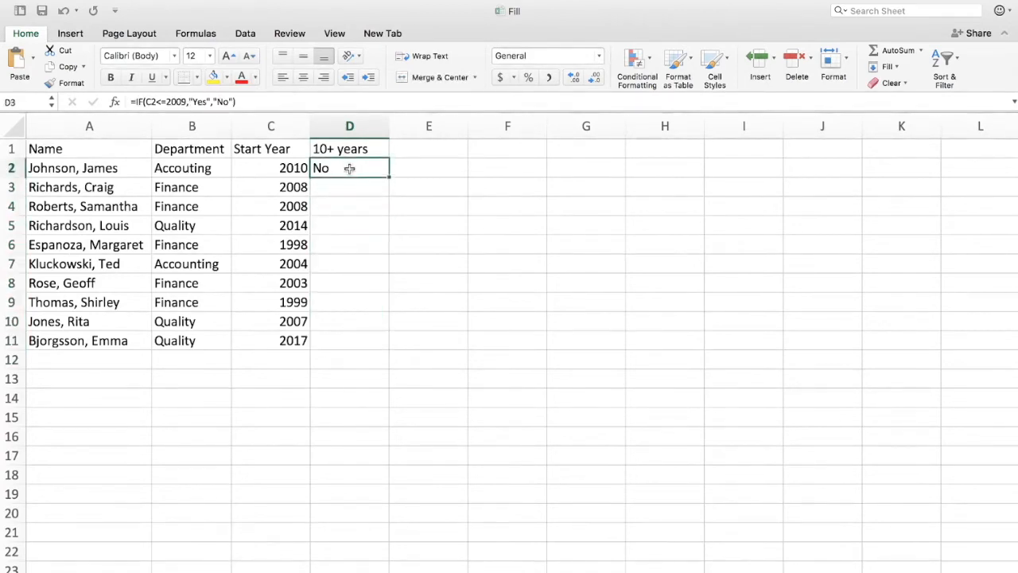
left_click_drag(349, 167, 349, 336)
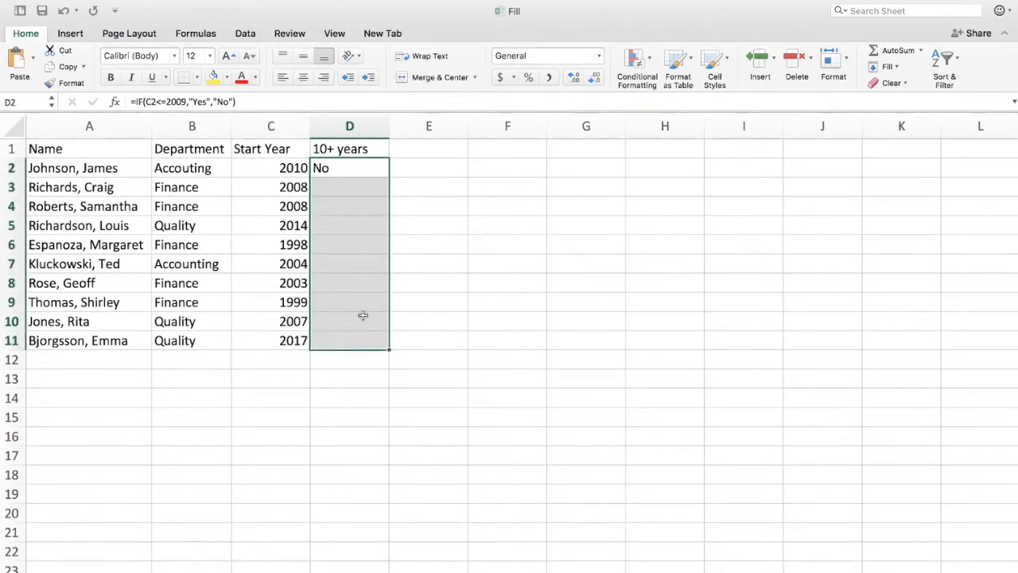
left_click(890, 67)
left_click(901, 86)
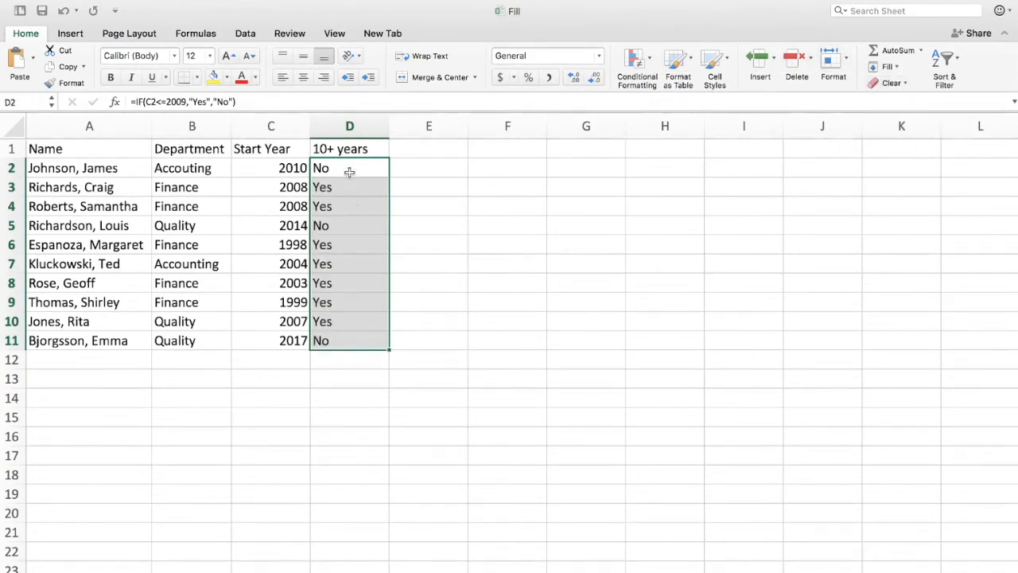
left_click(352, 336)
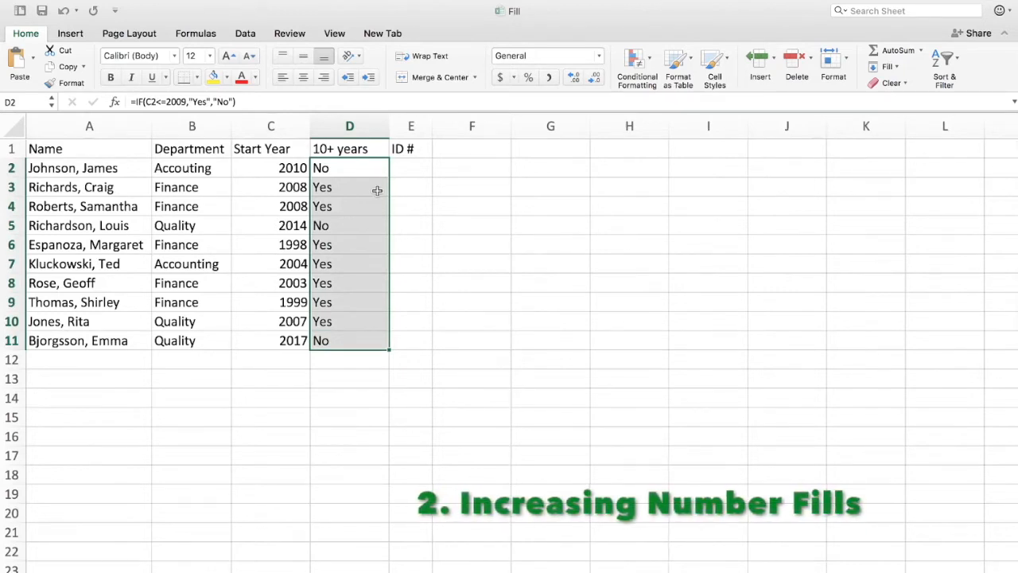
Step: Sort the table by Start Year from smallest to largest
left_click(406, 162)
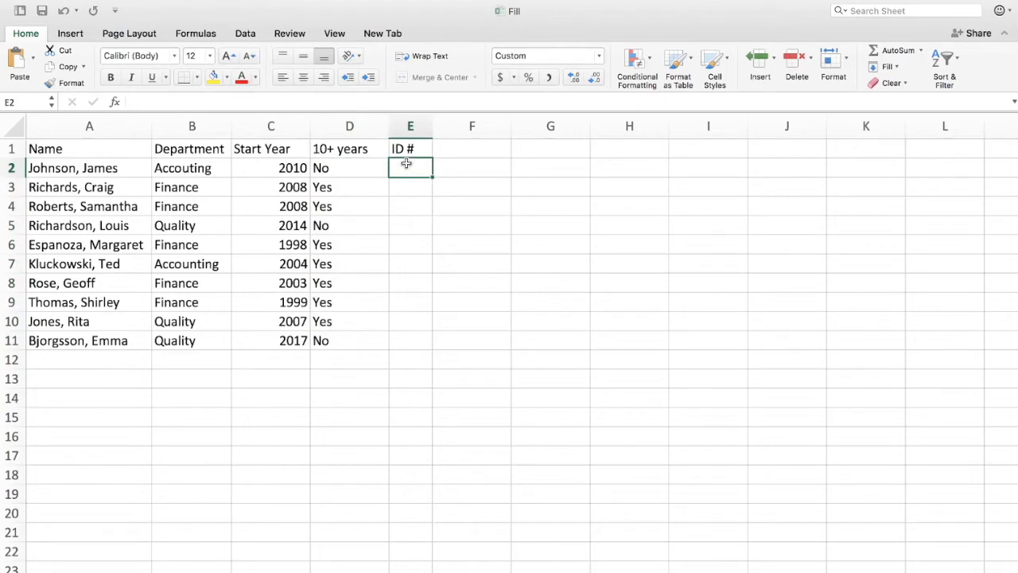
left_click(273, 126)
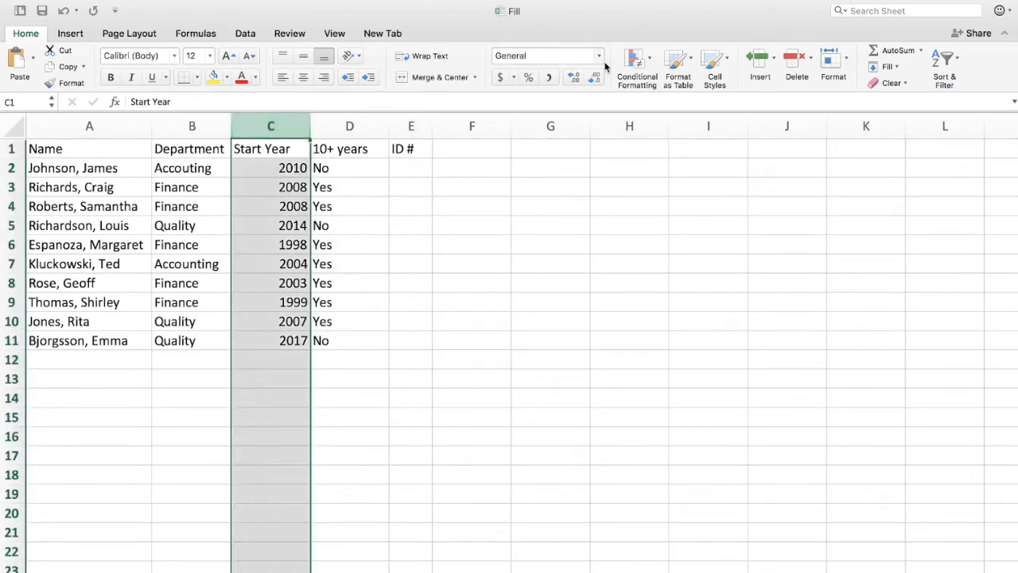
left_click(940, 60)
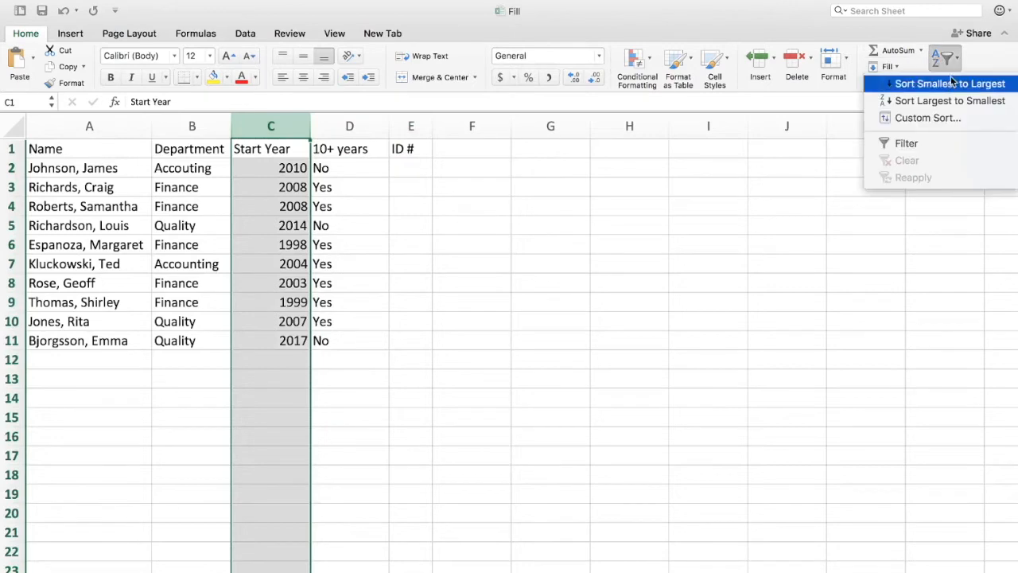
left_click(946, 83)
left_click(586, 233)
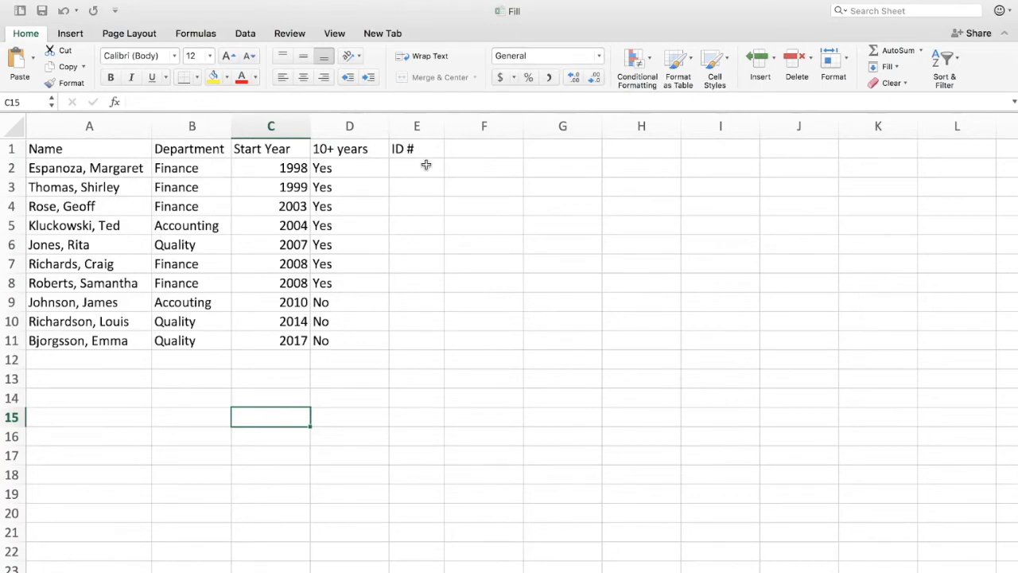
Step: Enter 1000 as the first ID in cell E2
left_click(426, 165)
type("1000")
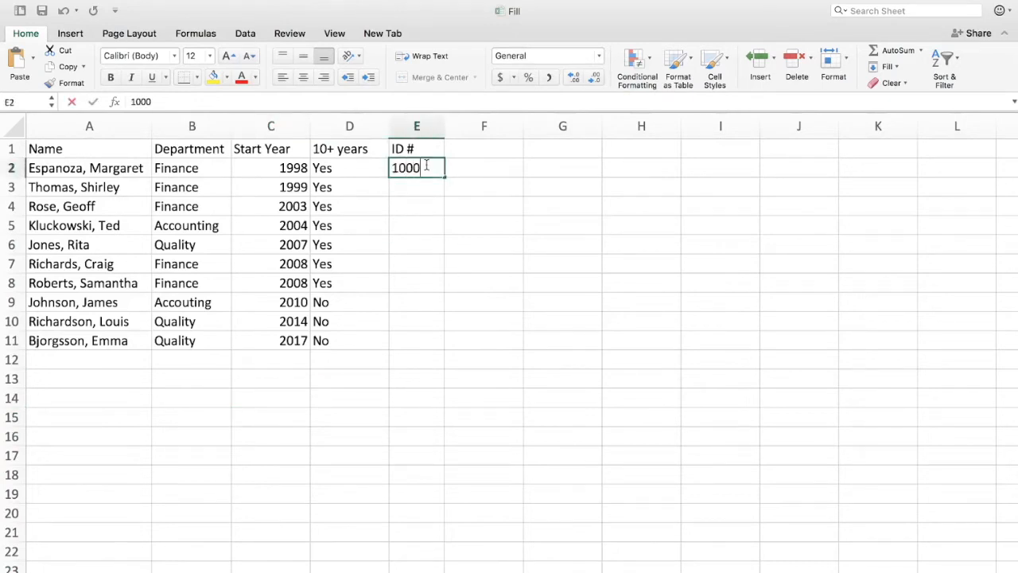
key("Return")
Step: Fill 1000 down through E11 with Fill Down and undo it
left_click(426, 164)
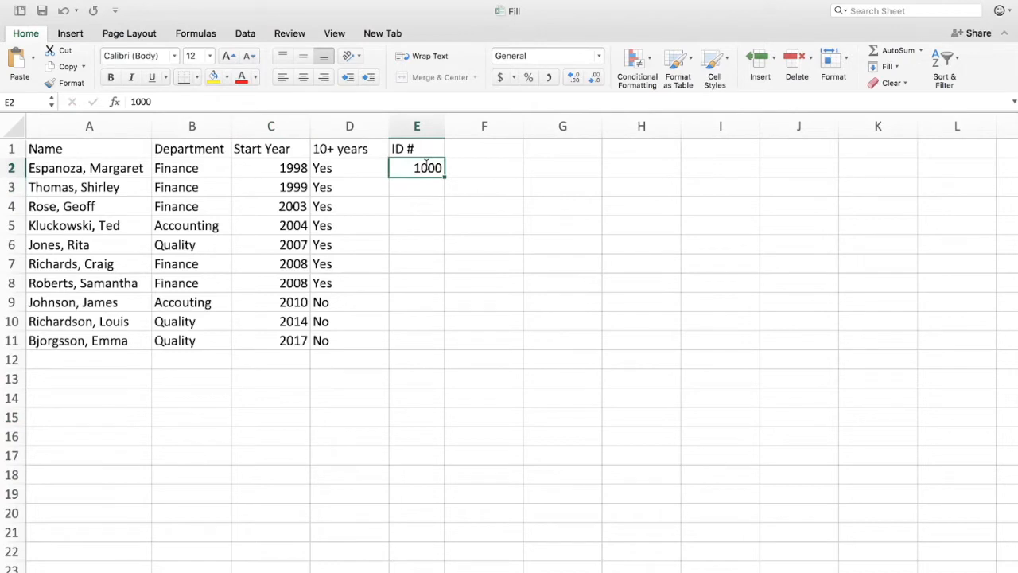
left_click(425, 345, "shift")
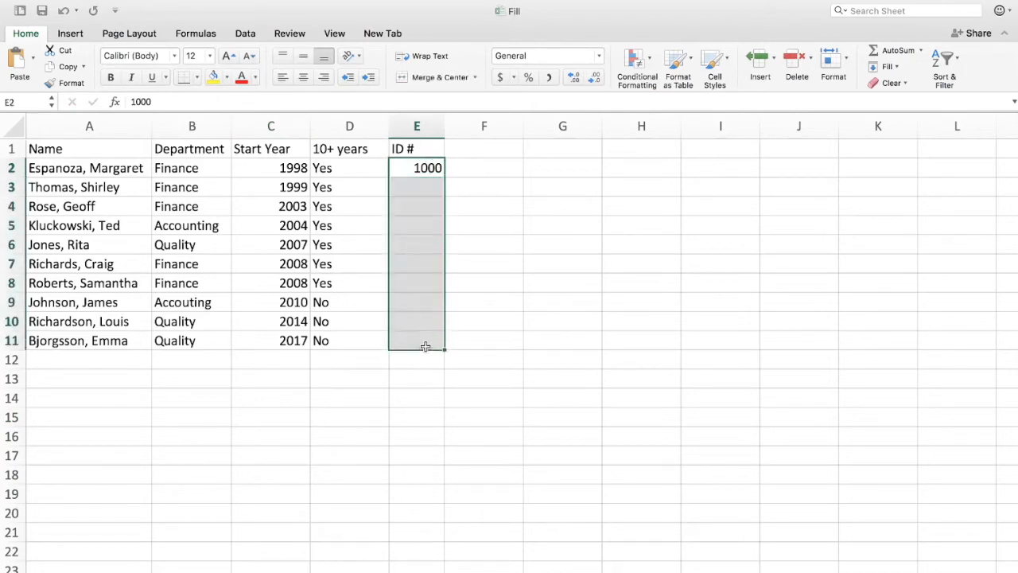
key("ctrl+d")
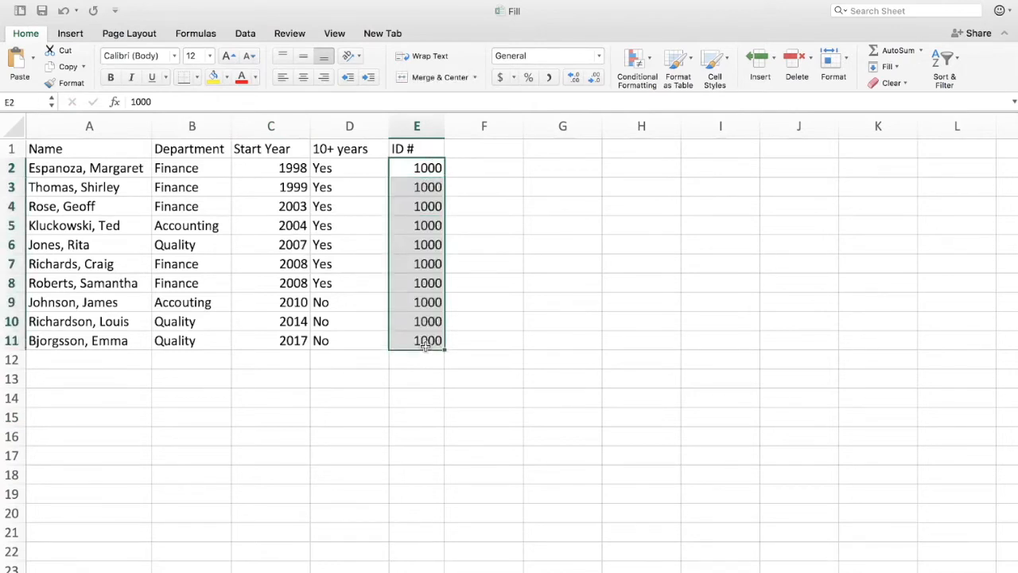
key("ctrl+z")
Step: Copy 1000 down column E with the fill handle and undo it
left_click(439, 156)
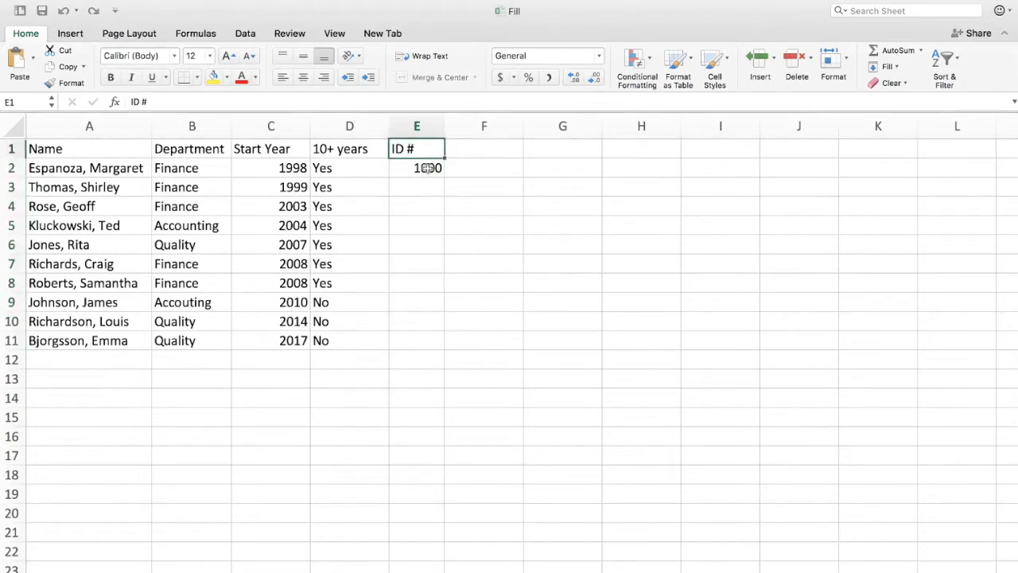
left_click(427, 168)
double_click(445, 177)
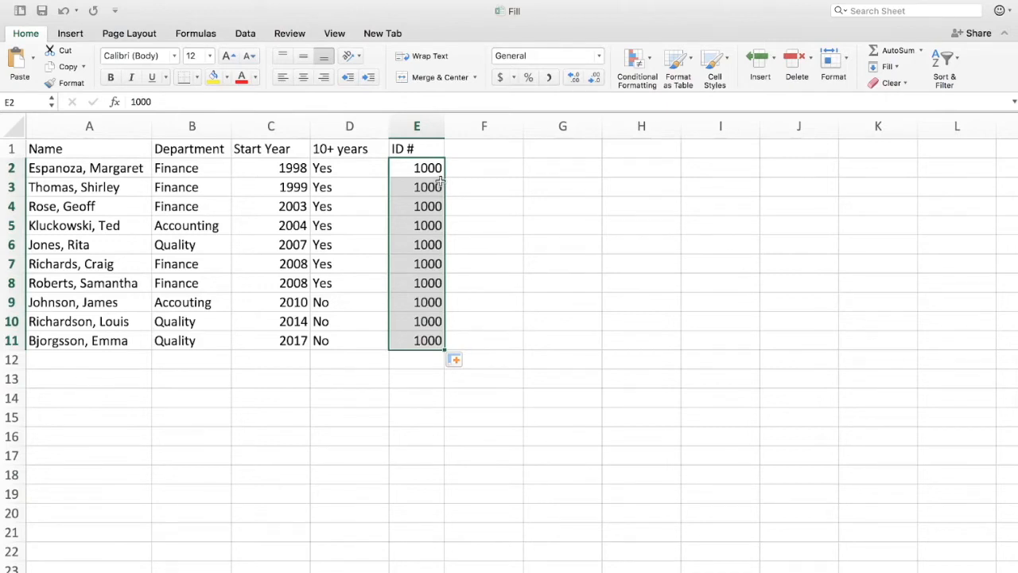
key("ctrl+z")
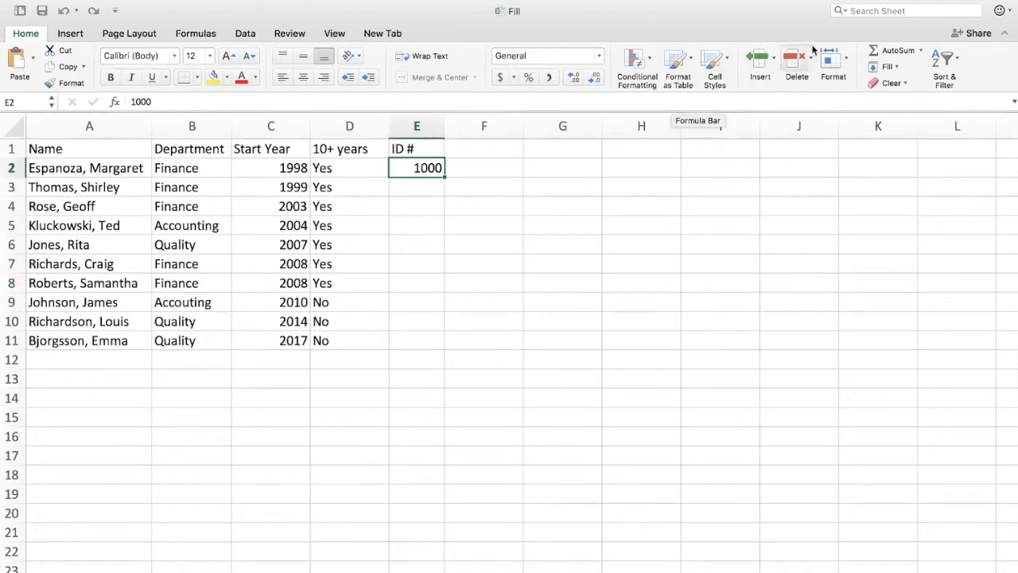
Step: Fill E2:E11 with a linear series from 1000 using step value 1, then undo it
left_click_drag(417, 168, 421, 336)
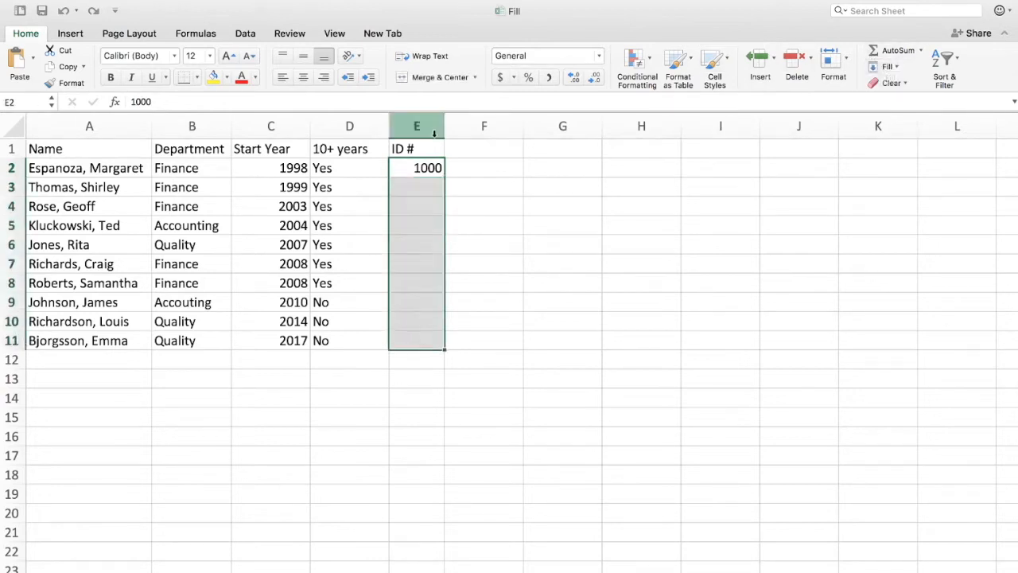
left_click(898, 68)
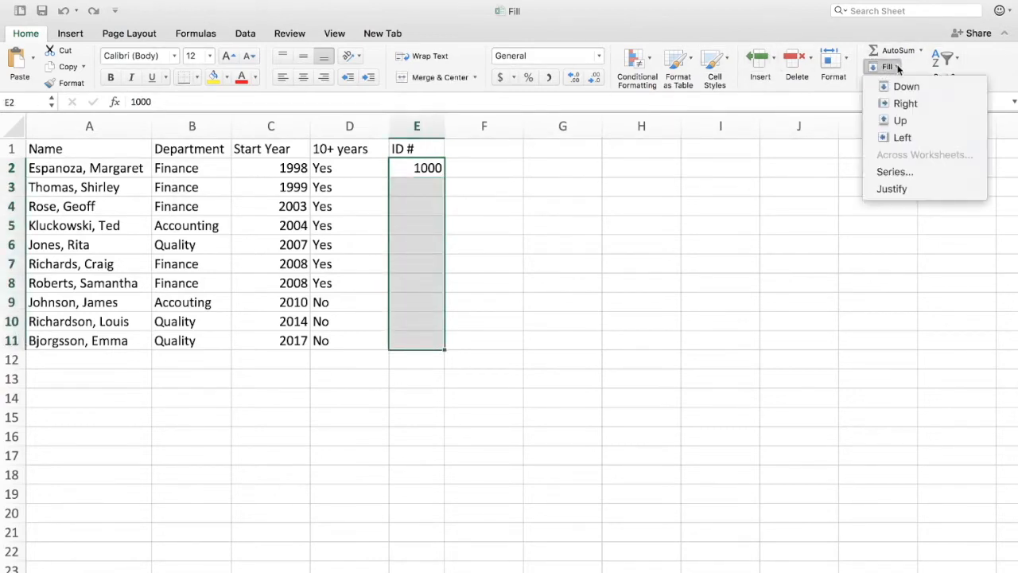
left_click(894, 172)
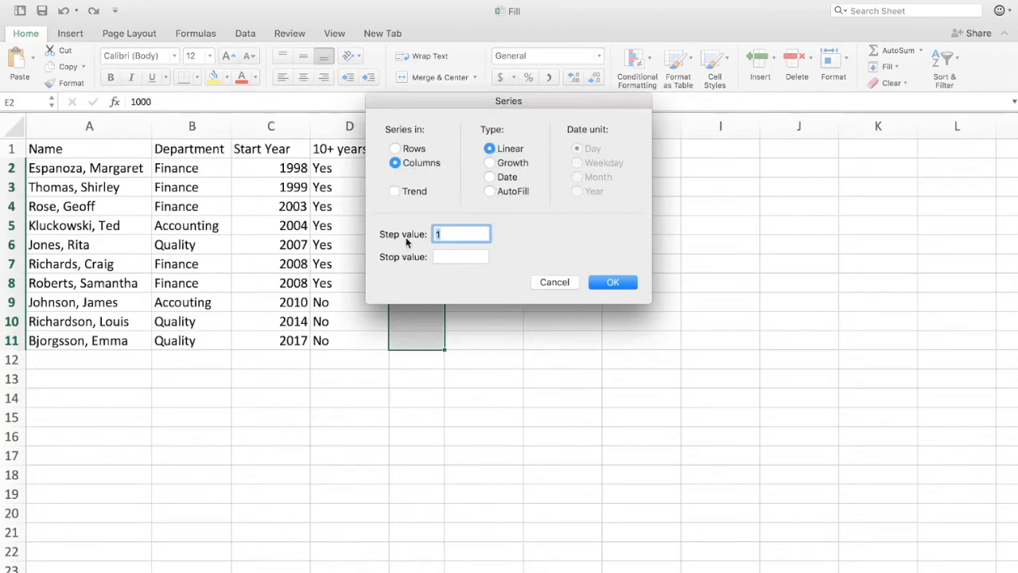
left_click(627, 283)
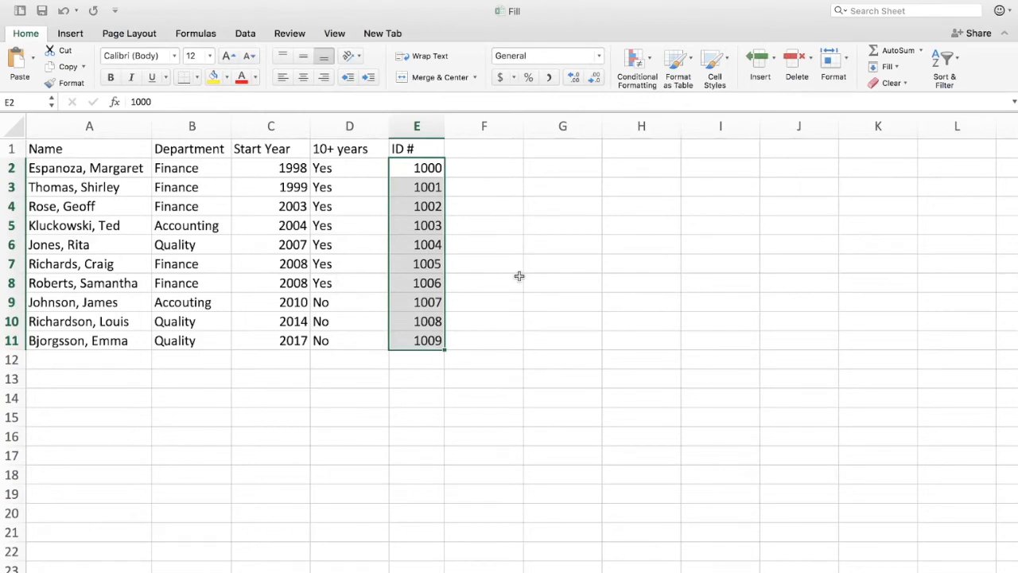
key("super+z")
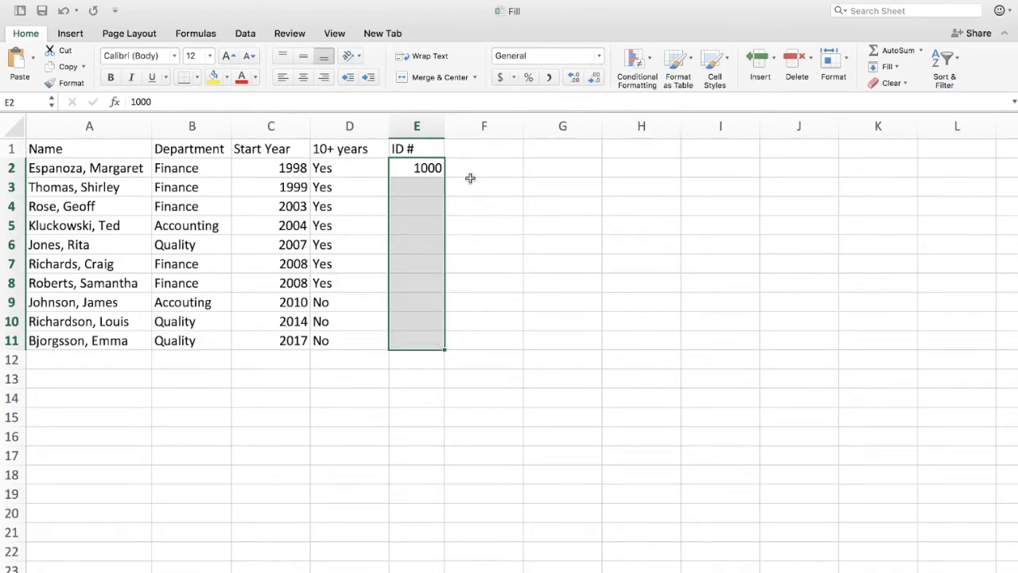
Step: Fill the selected ID cells E2:E11 with a linear column series using step value 2
left_click(887, 67)
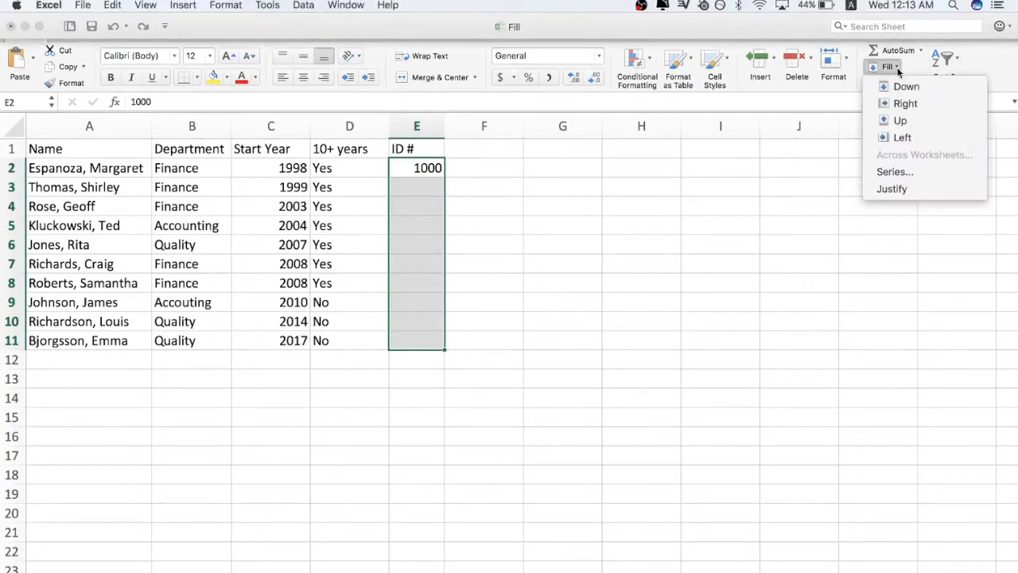
left_click(895, 172)
type("2")
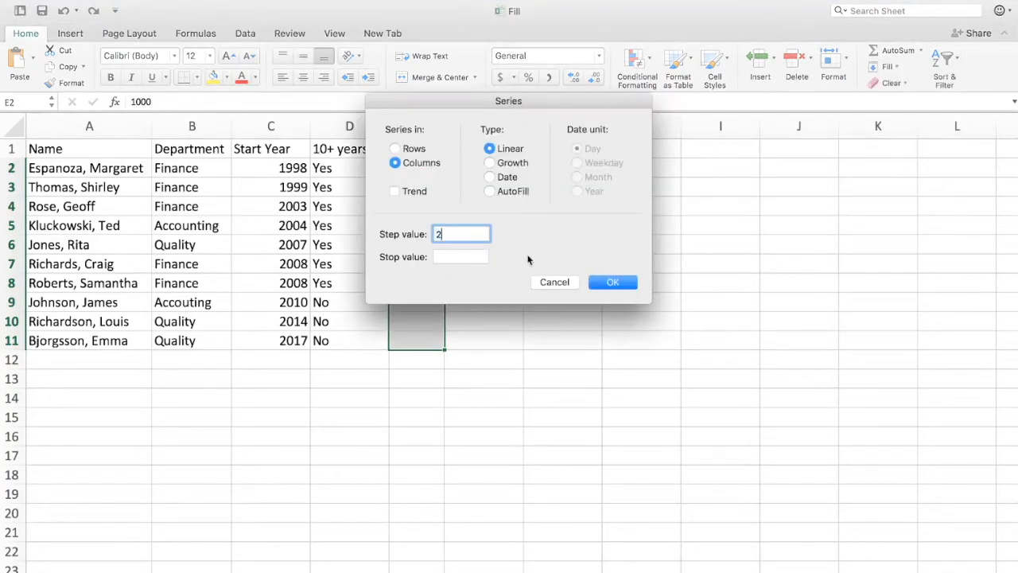
left_click(611, 284)
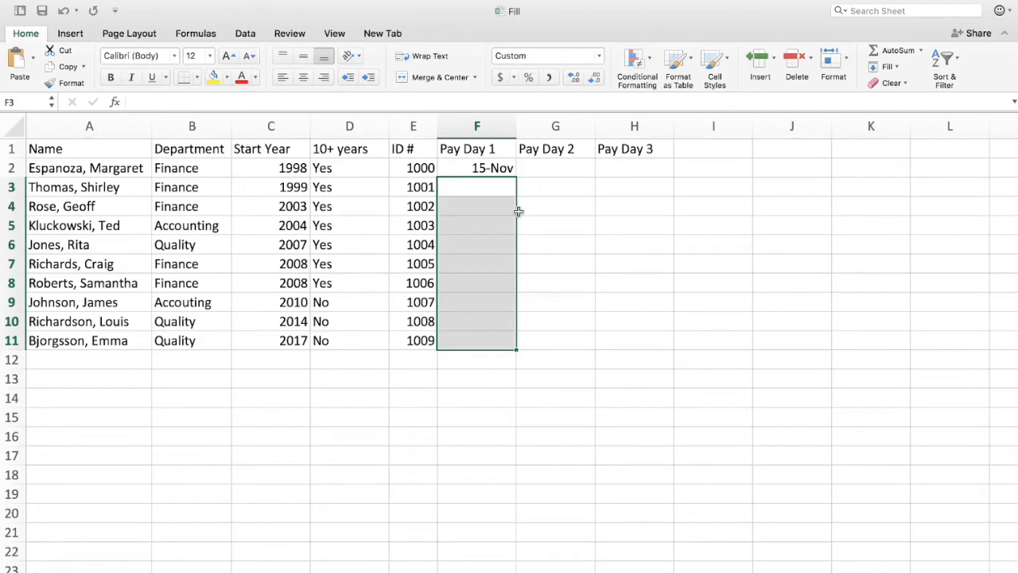
Step: Fill the 15-Nov pay date in F2 down through F11 with Fill Down
left_click(477, 166)
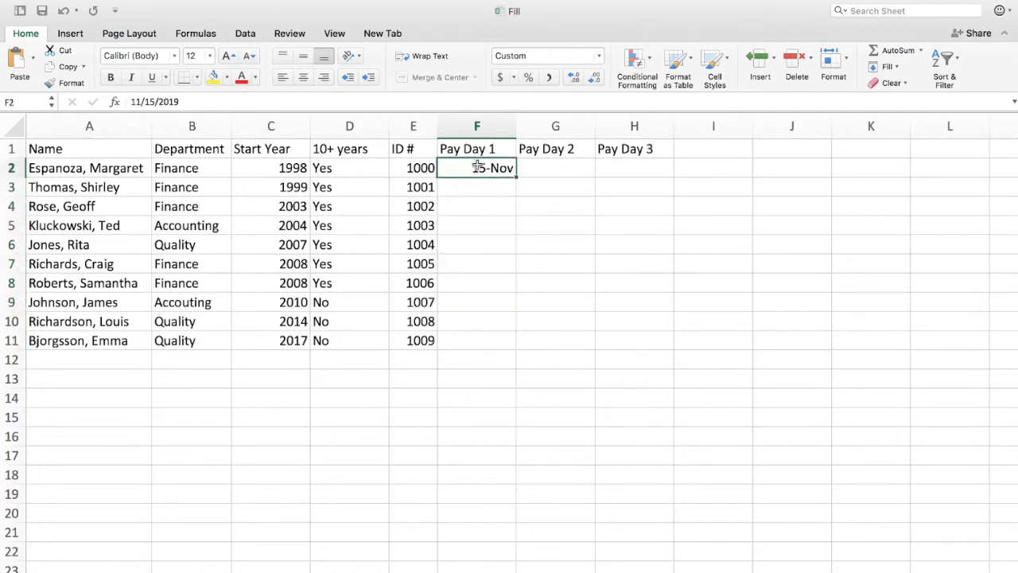
left_click(504, 351, "shift")
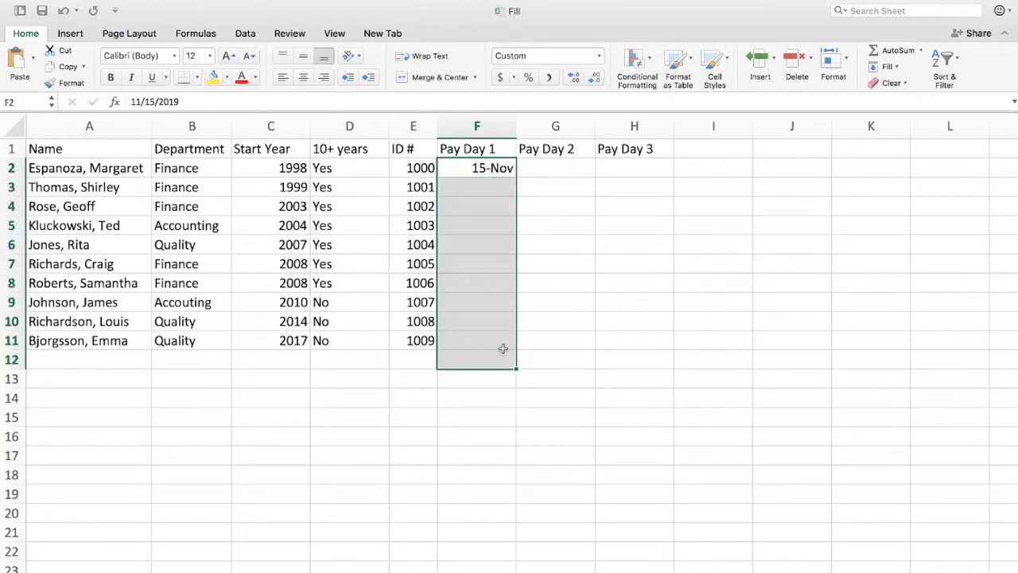
left_click(503, 350)
left_click(477, 157)
left_click_drag(467, 166, 470, 337)
key("ctrl+d")
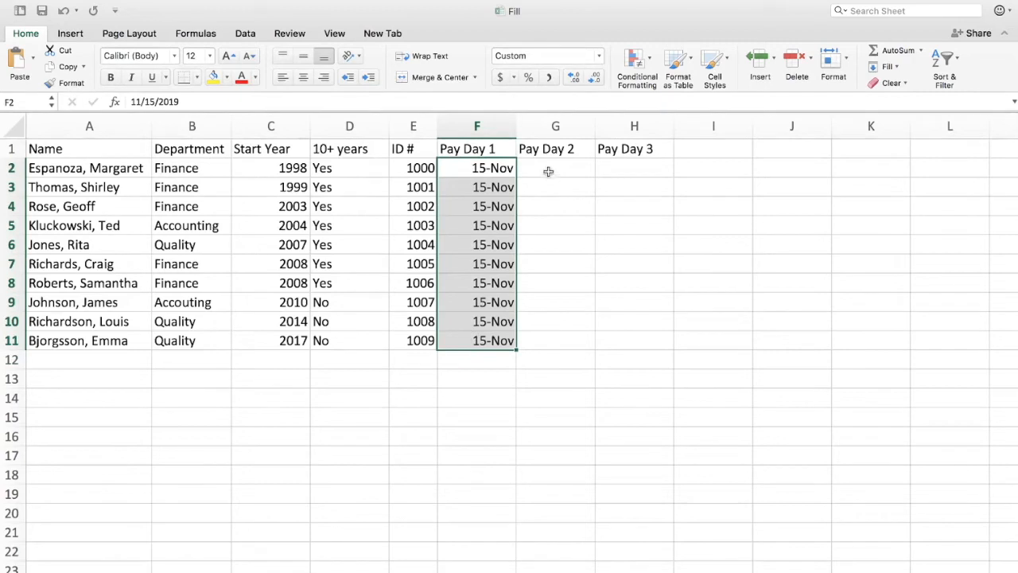
Step: Fill the Pay Day 1 dates right across columns G and H with Fill Right, then undo it
left_click(518, 166)
left_click_drag(480, 166, 616, 342)
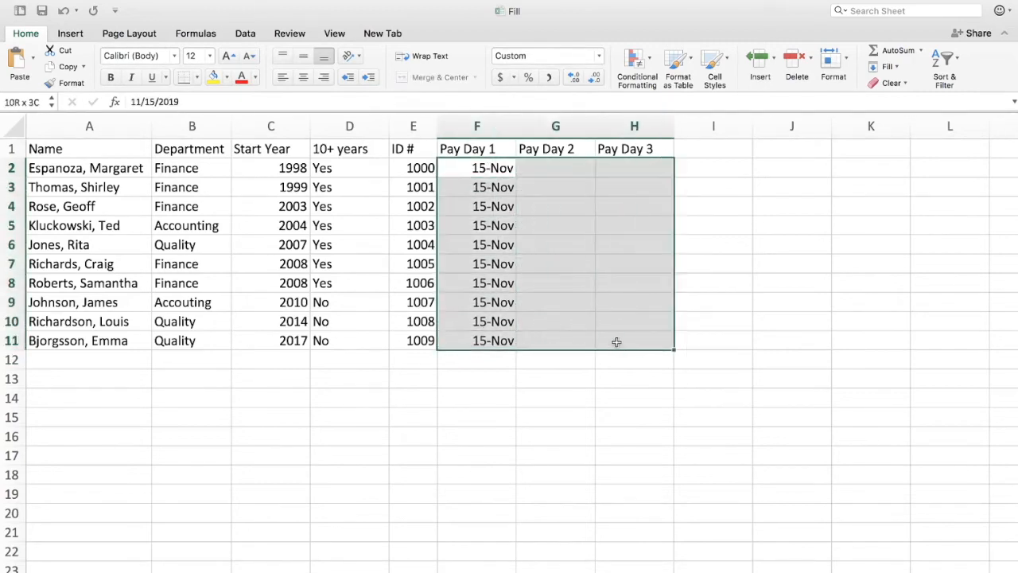
left_click(888, 67)
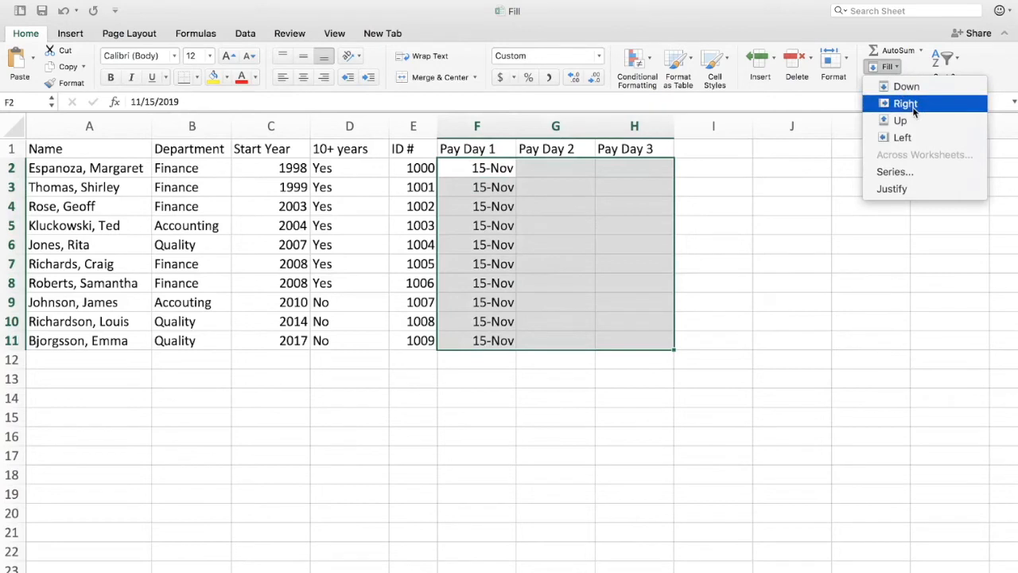
left_click(907, 104)
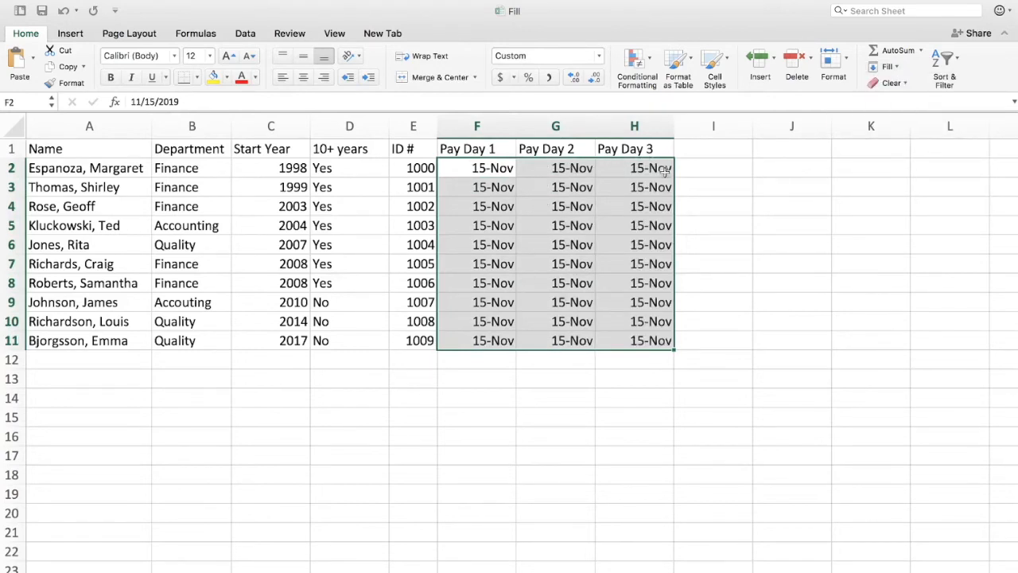
key("super+z")
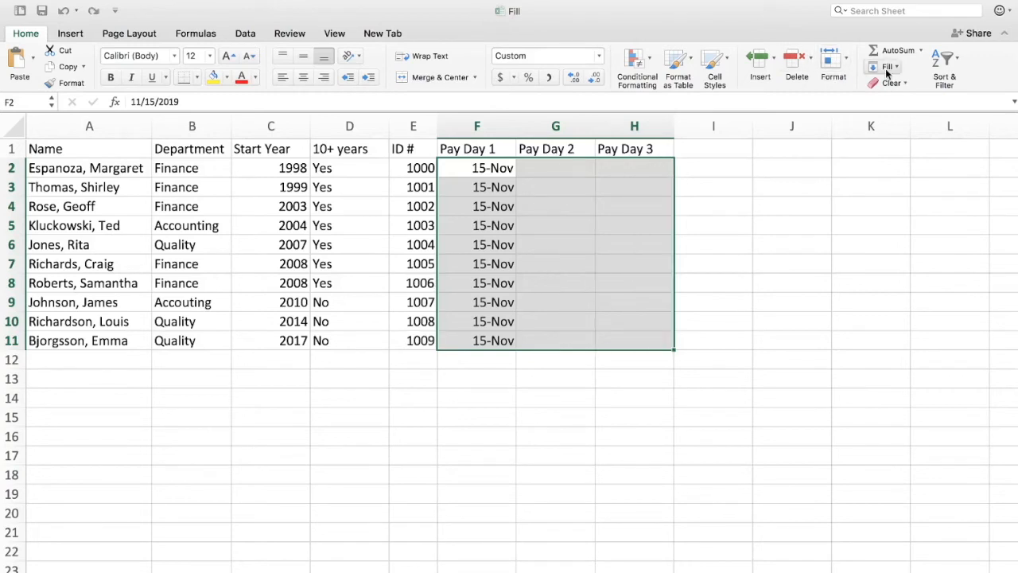
Step: Fill F2:H11 with a date series across rows, in day units, using step value 14
left_click(887, 67)
left_click(916, 169)
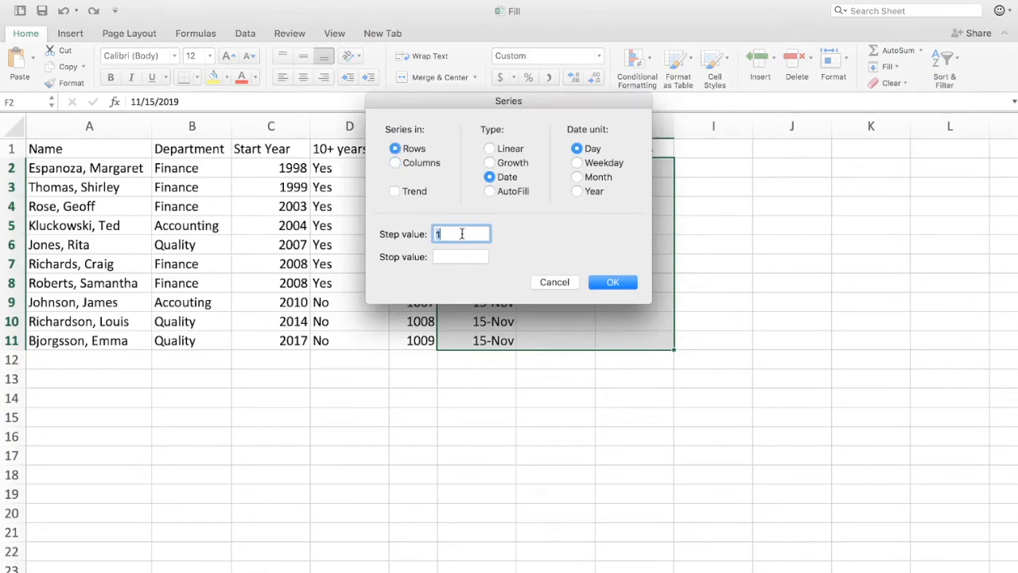
type("14")
left_click(610, 284)
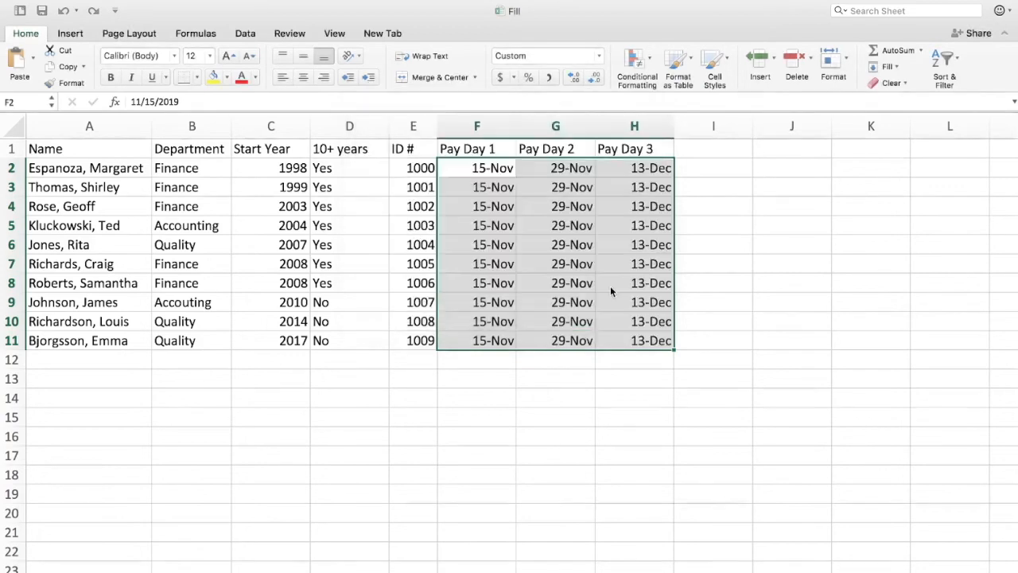
Step: Inspect the pay day dates by moving between the Pay Day cells in row 2
left_click(551, 173)
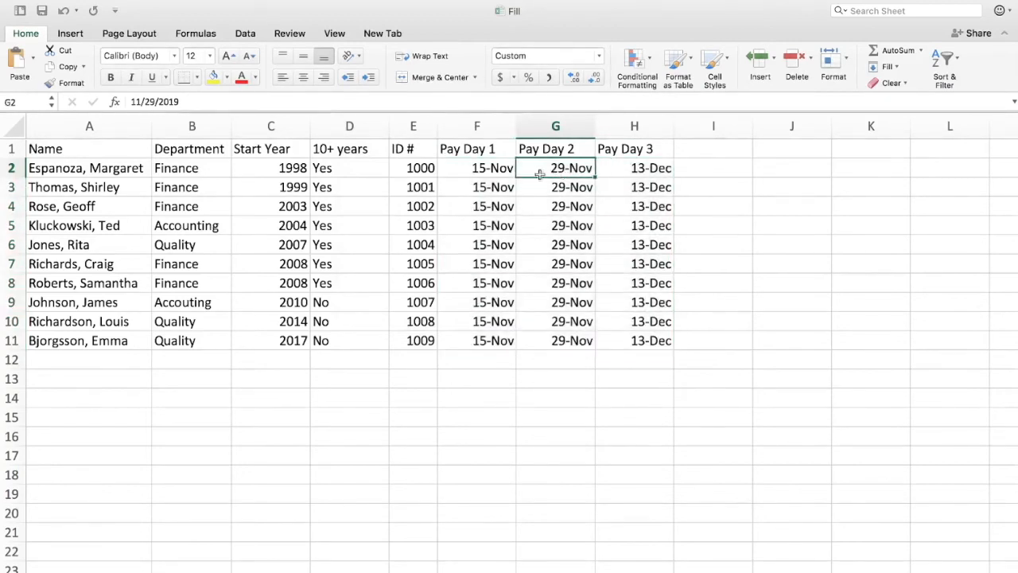
key("Left")
key("Right")
key("Left")
key("Right")
key("Right")
key("Left")
key("Left")
key("Right")
key("Right")
key("Left")
key("Left")
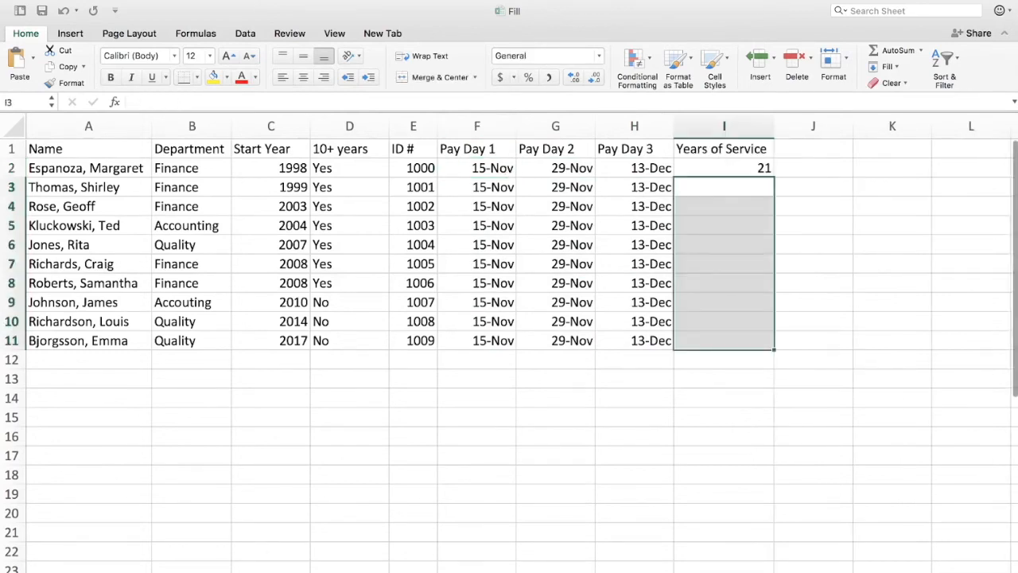
Step: Copy the Years of Service formula in I2 down to I11 with the fill handle
left_click(754, 169)
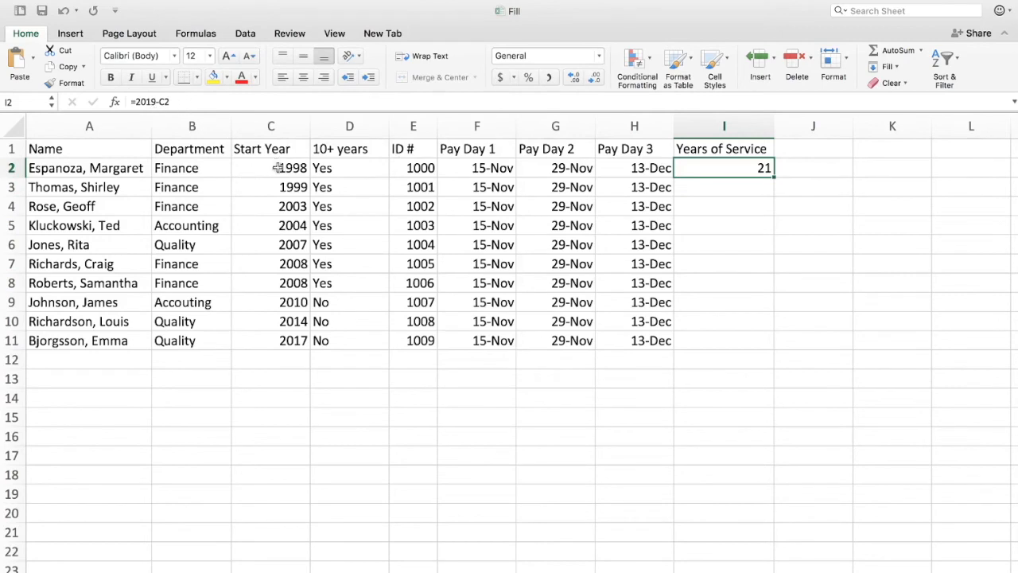
double_click(774, 180)
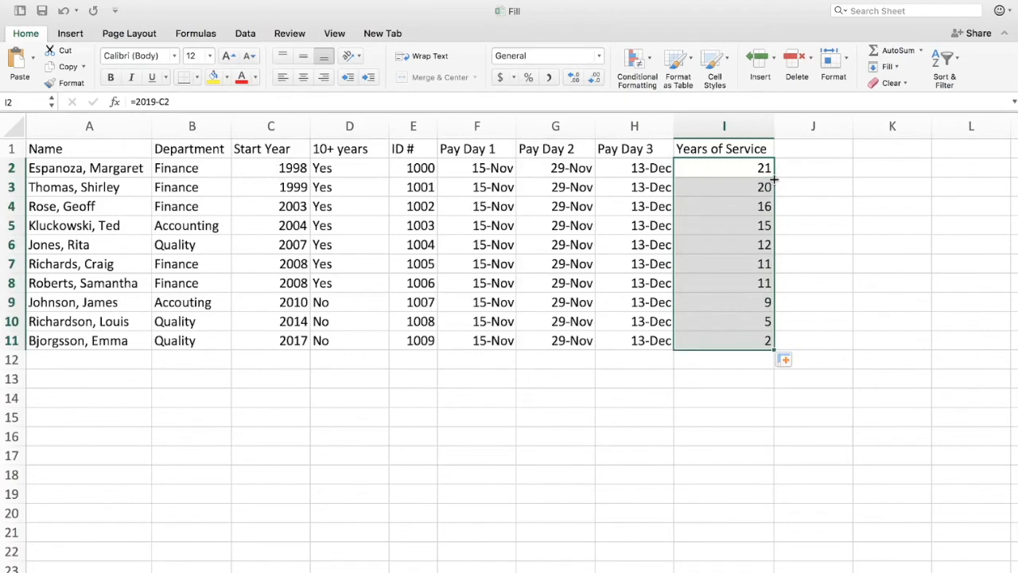
Step: Insert an AutoSum Sum of I2:I11 in cell I12, then undo it
left_click(760, 366)
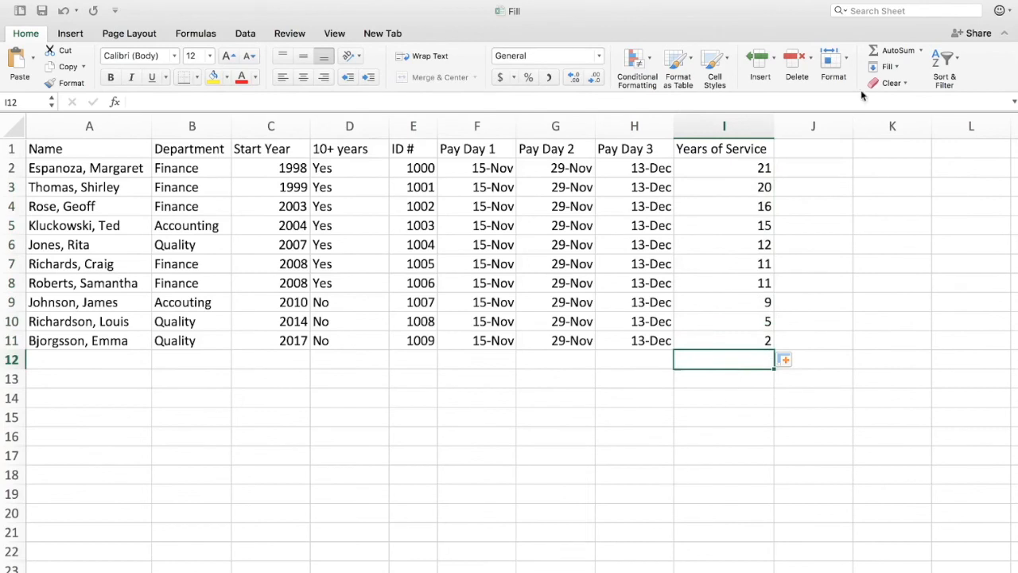
left_click(923, 51)
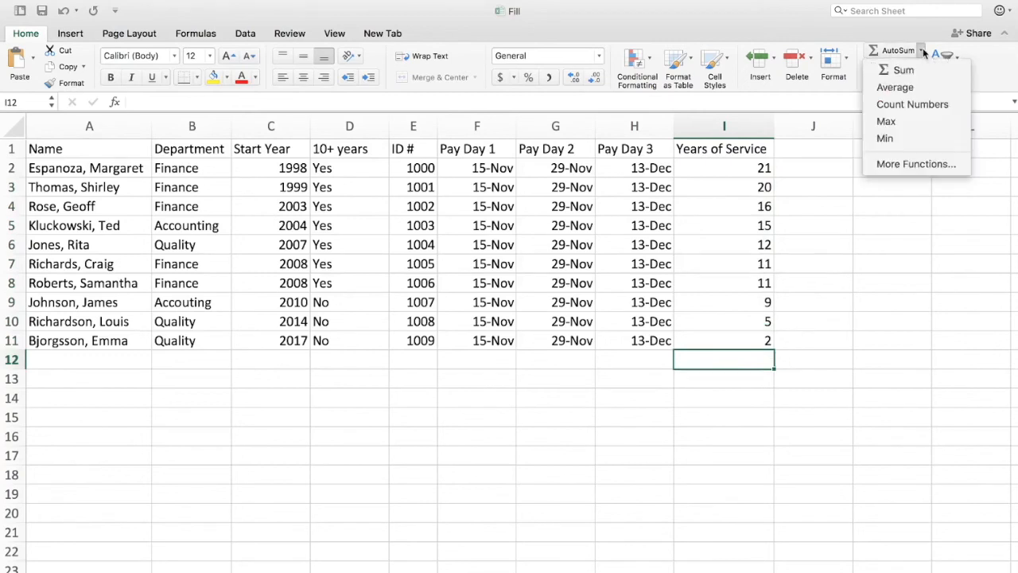
left_click(904, 70)
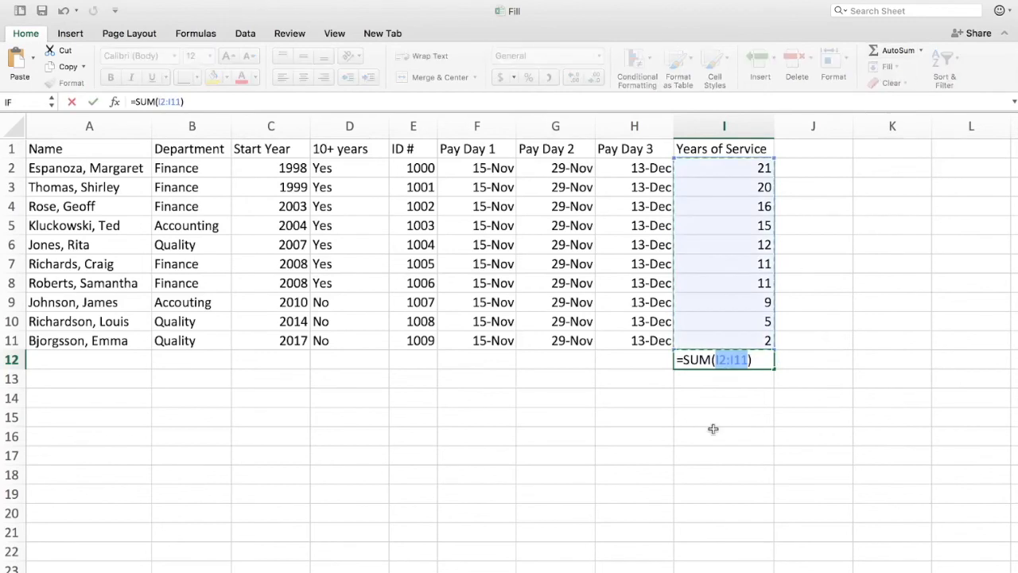
key("Return")
left_click(734, 356)
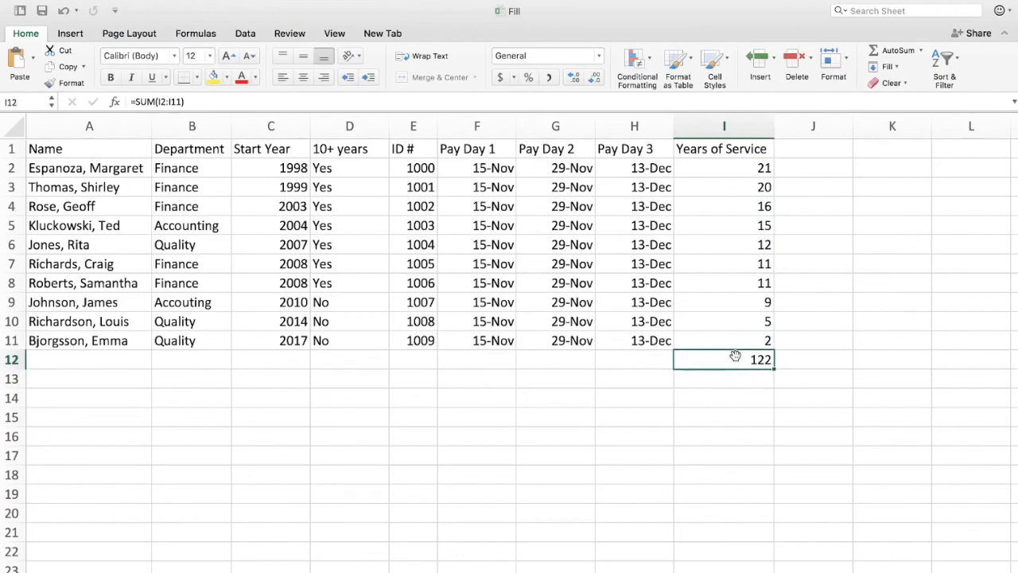
key("super+z")
Step: Insert an AutoSum Count Numbers for the years of service in I12, then undo it
left_click(922, 51)
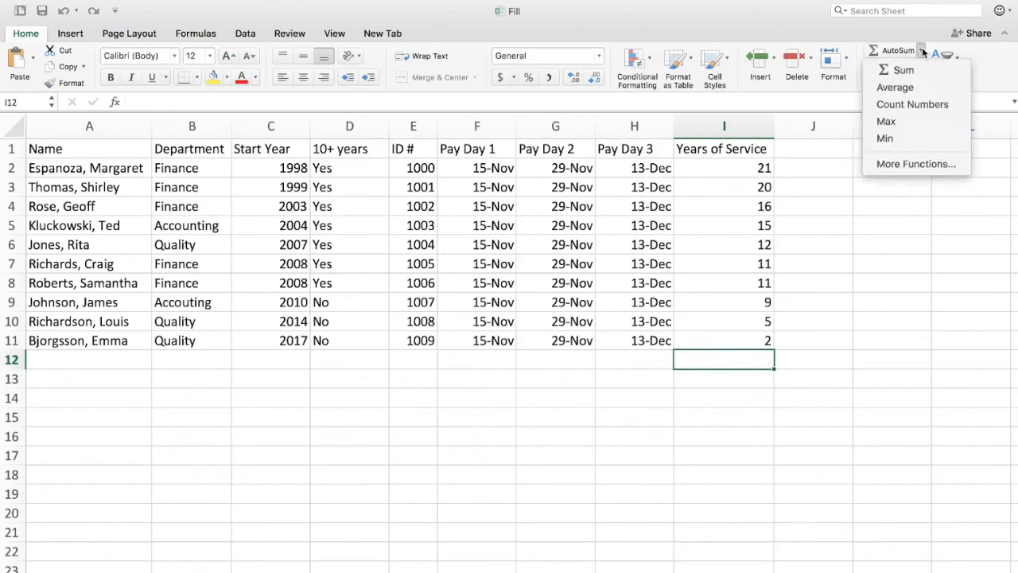
left_click(907, 104)
key("Return")
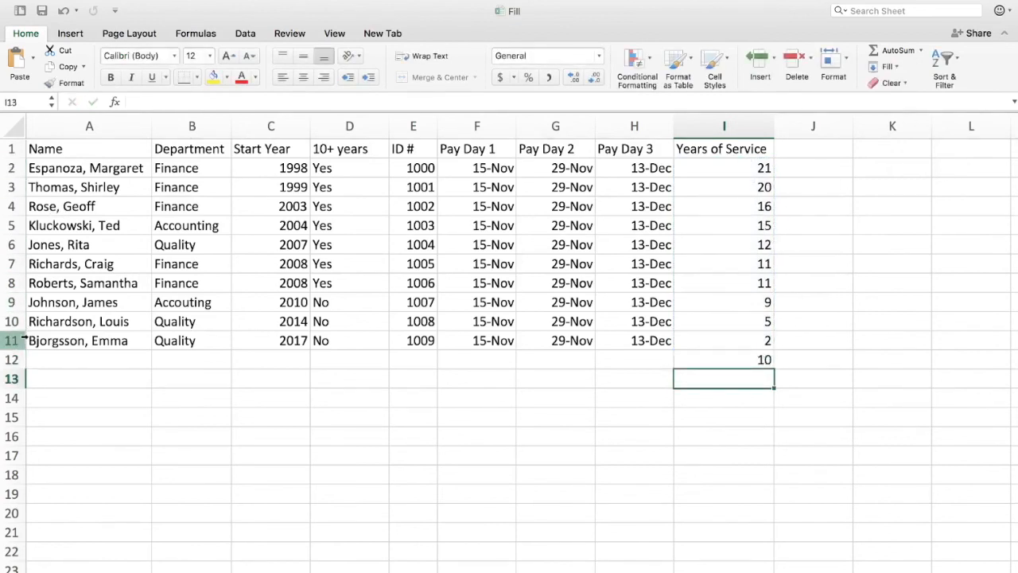
key("super+z")
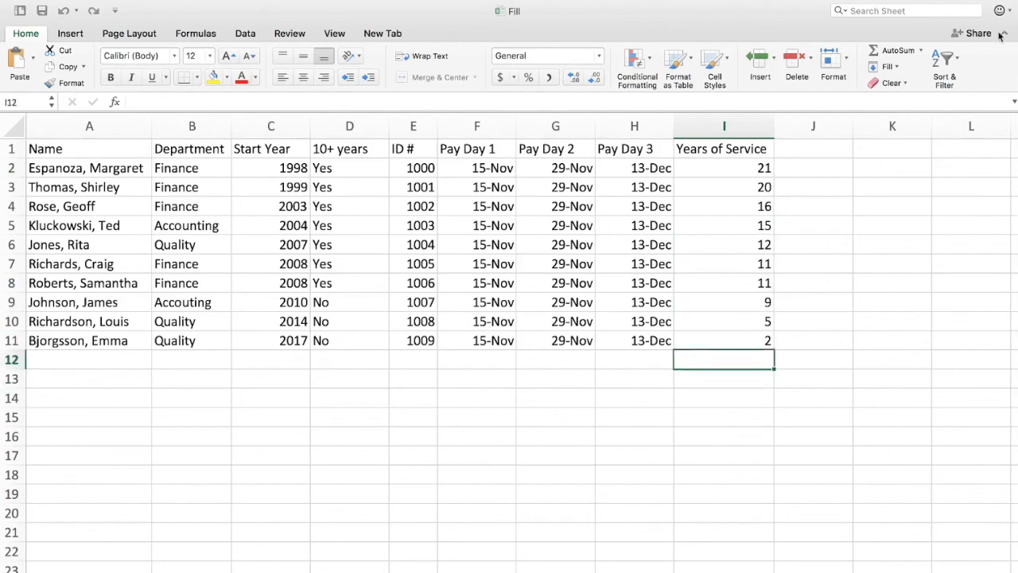
Step: Insert an AutoSum Average of I2:I11 in cell I12
left_click(919, 50)
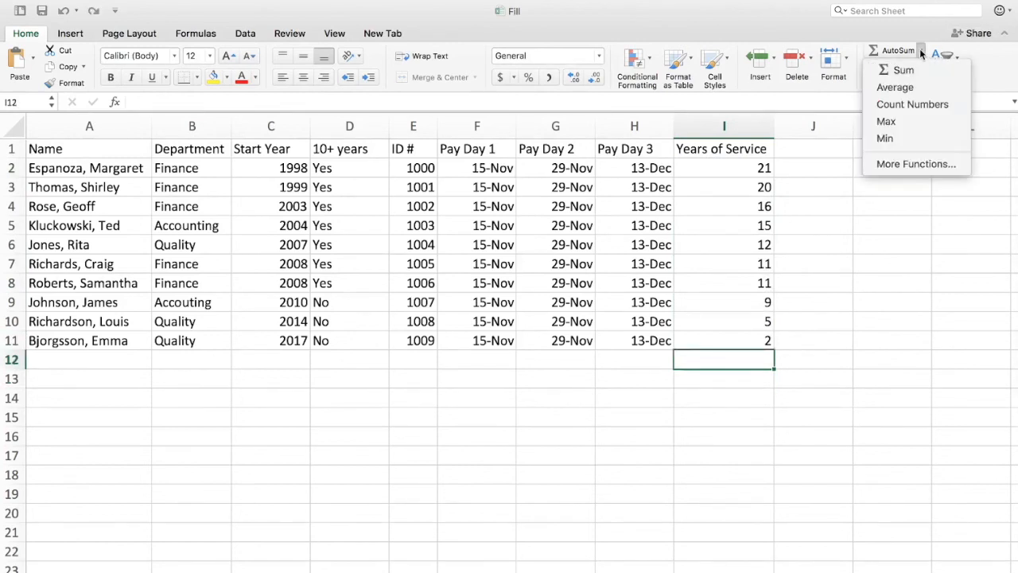
left_click(906, 88)
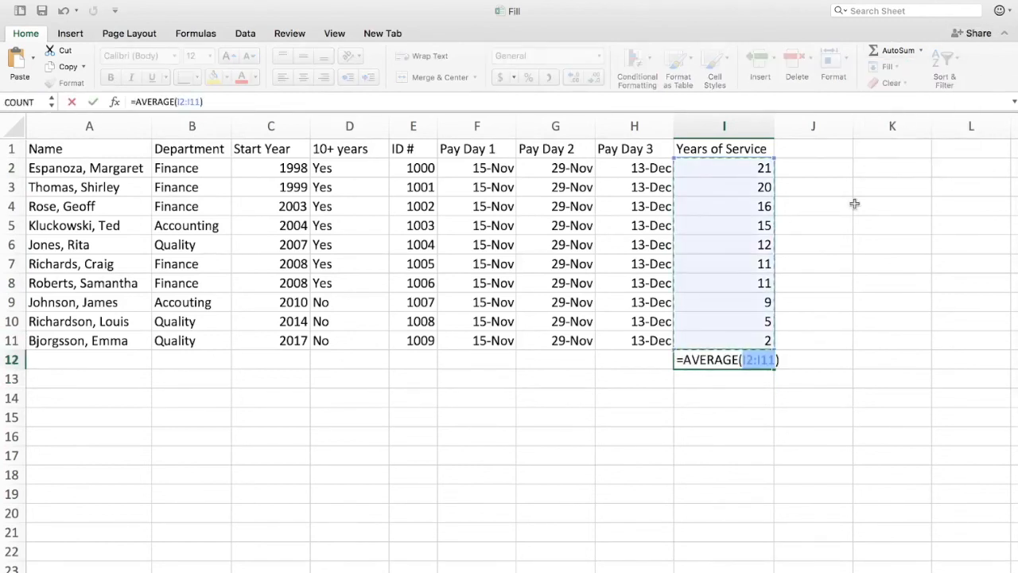
key("Return")
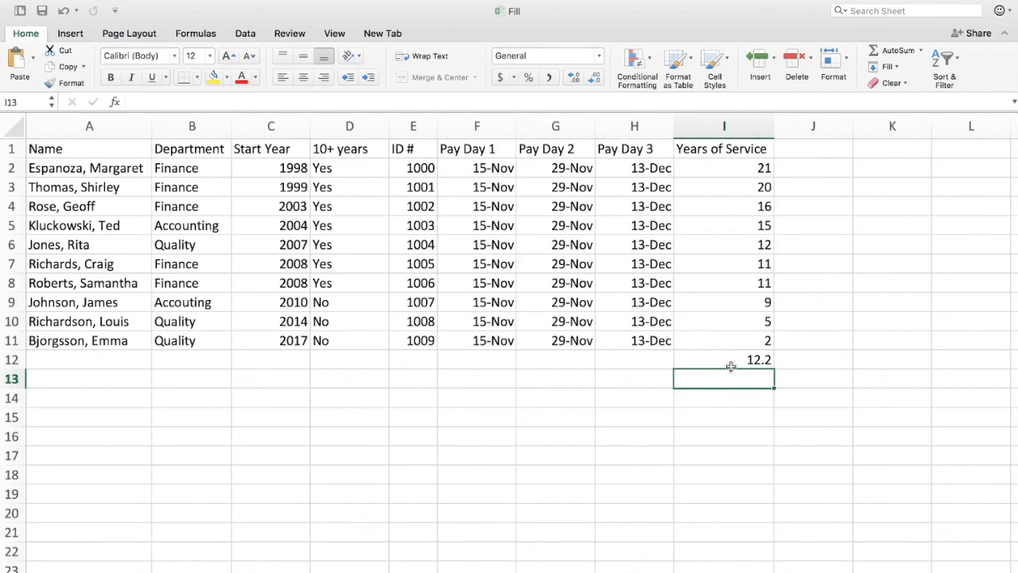
mouse_move(122, 2)
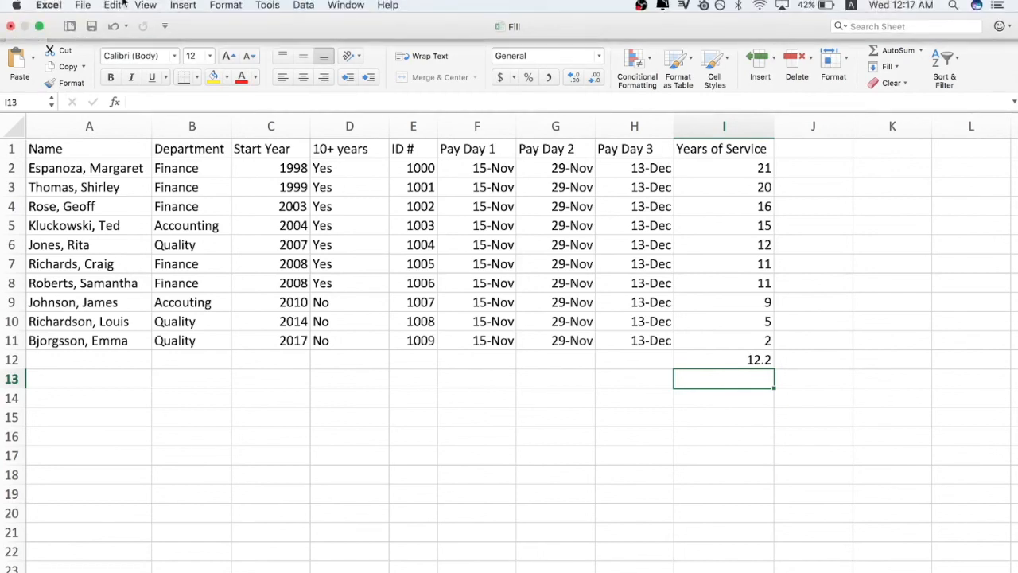